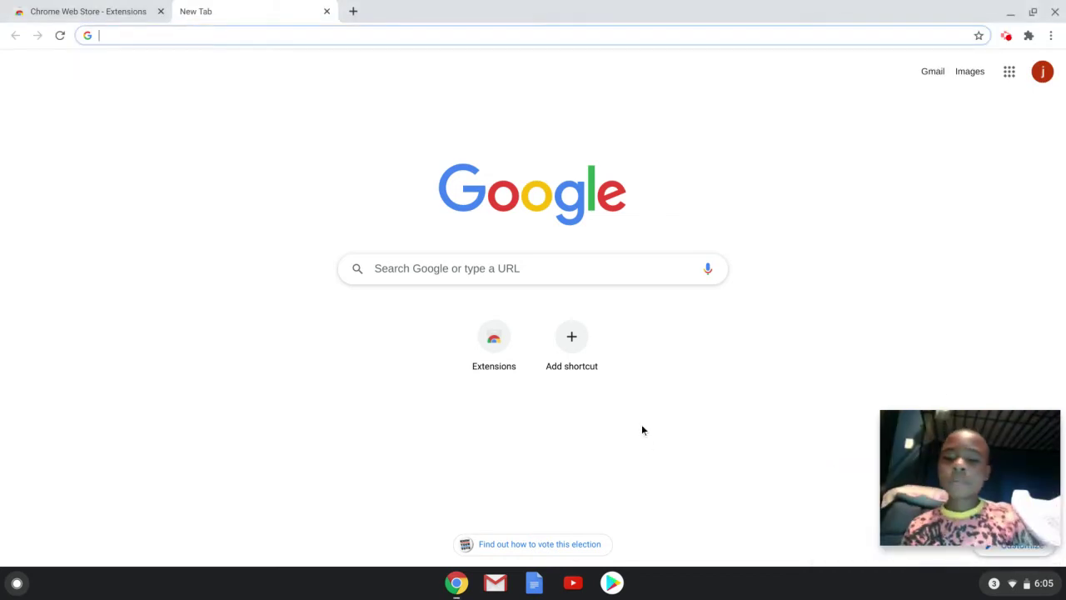
Step: Open the Chrome Web Store Extensions page from the new tab's Extensions shortcut
click(512, 367)
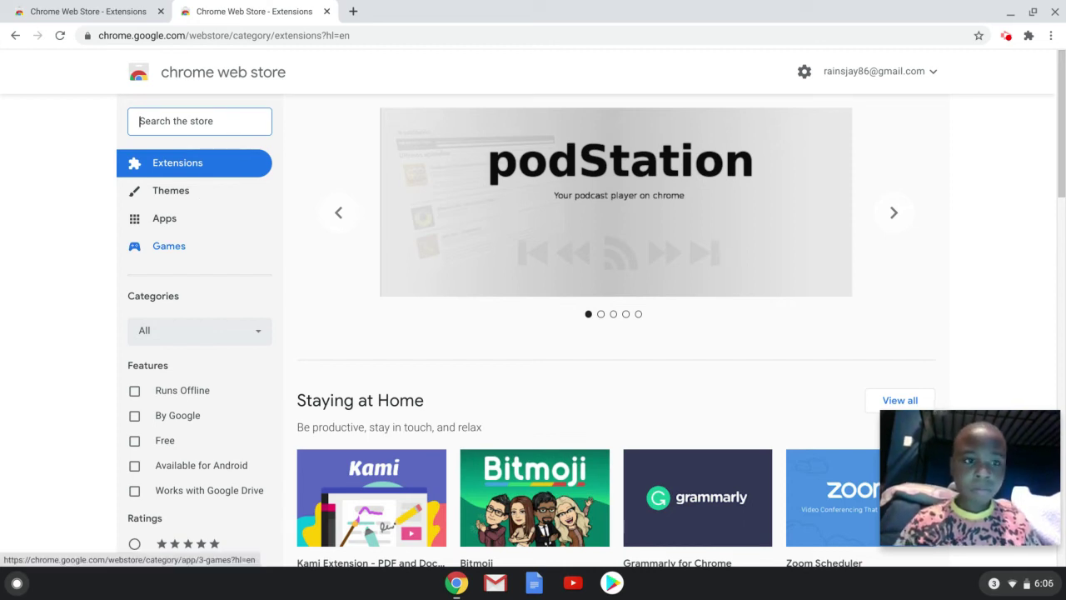
Step: Search the store for 'piggy clicker' and browse the results to find PiggyBank Money Clicker
text(piggy )
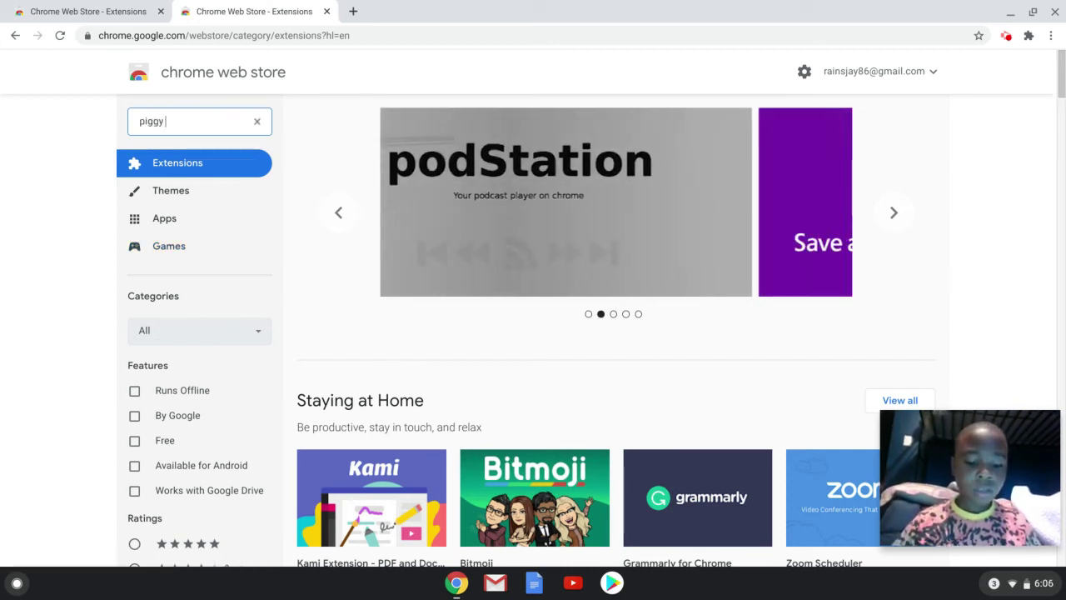
text(clic)
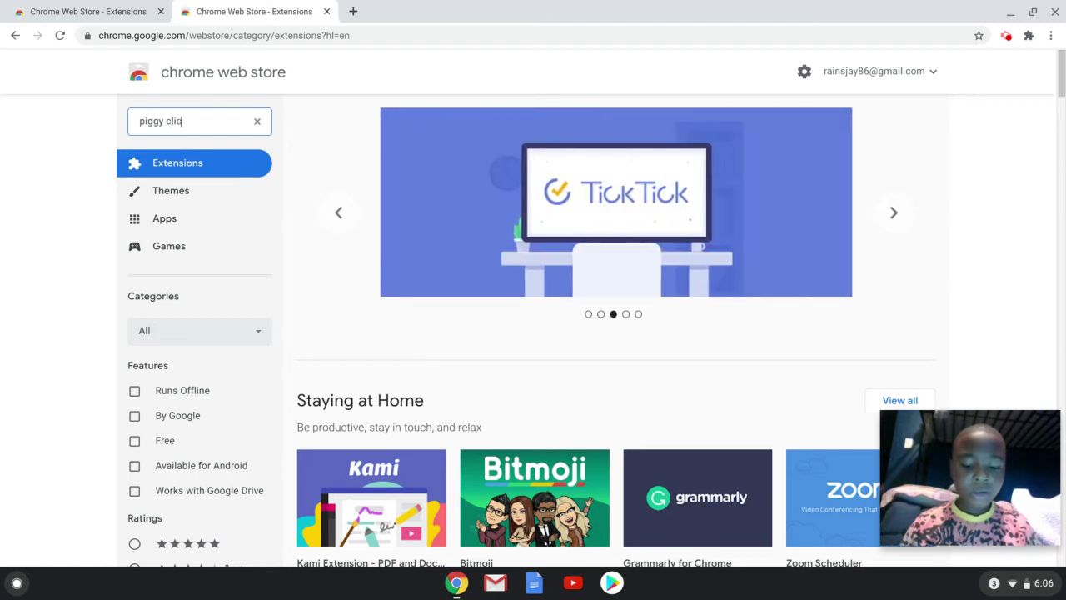
text(ker)
key(Return)
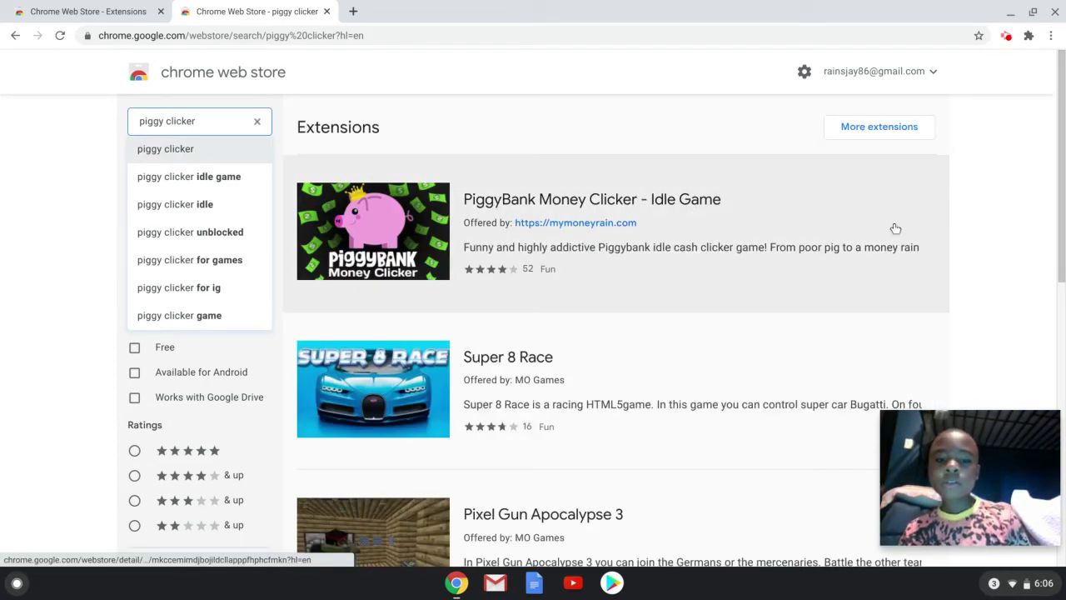
scroll(742, 314, down, 2)
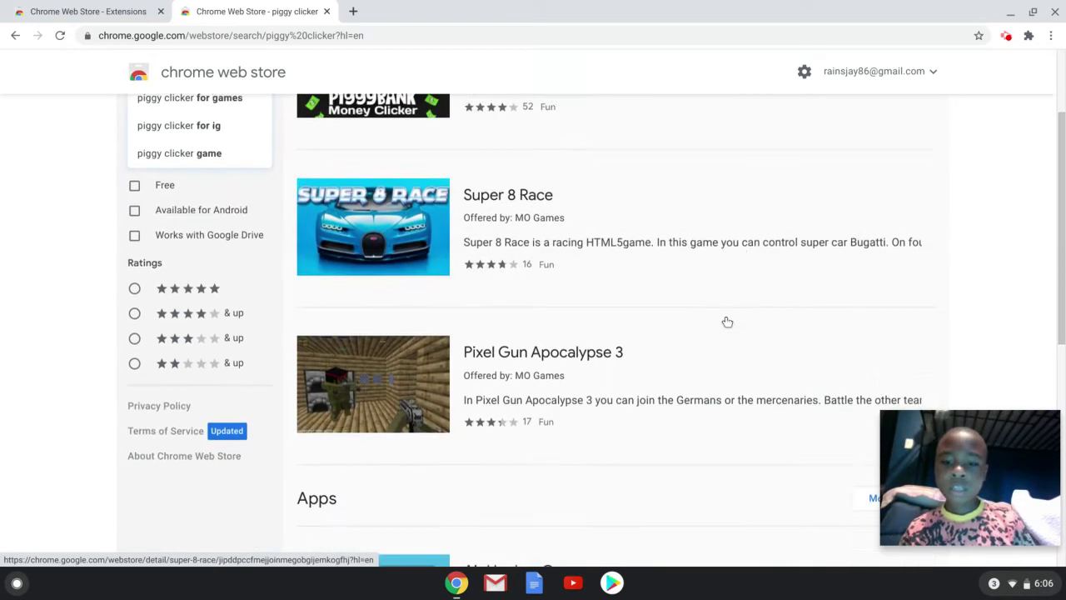
scroll(727, 322, down, 4)
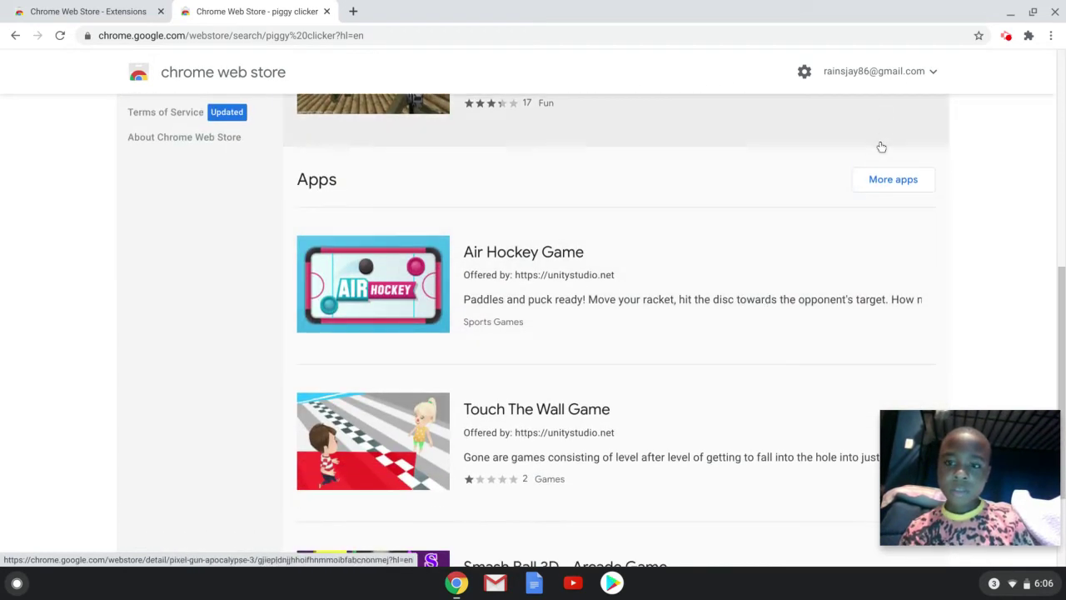
scroll(780, 269, down, 2)
scroll(742, 295, up, 8)
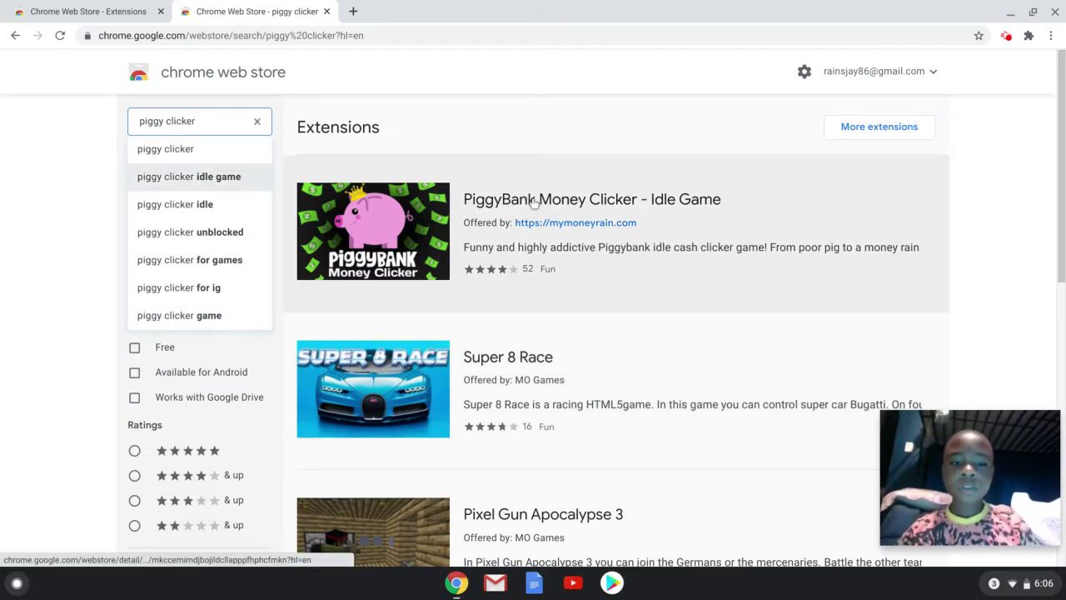
right_click(534, 203)
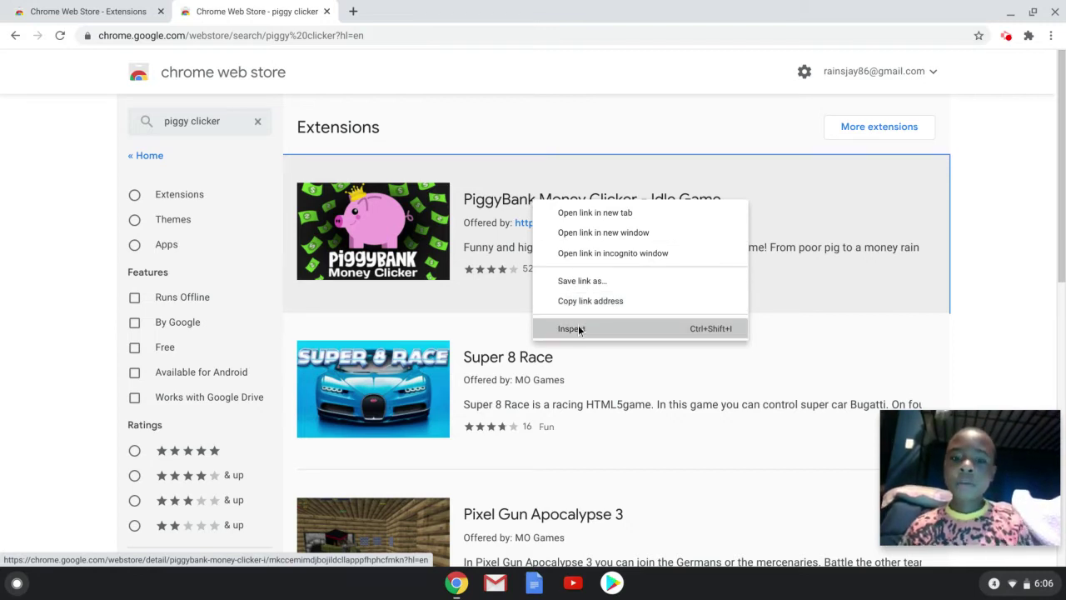
Step: Inspect the listing, close DevTools, reload, and open the PiggyBank Money Clicker detail page
click(587, 328)
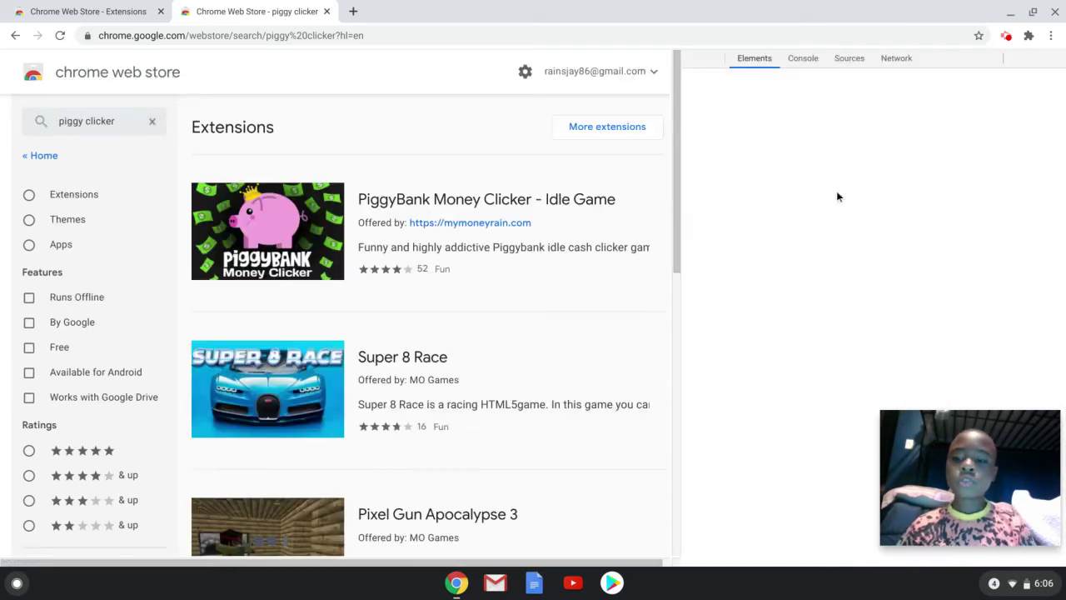
click(1054, 59)
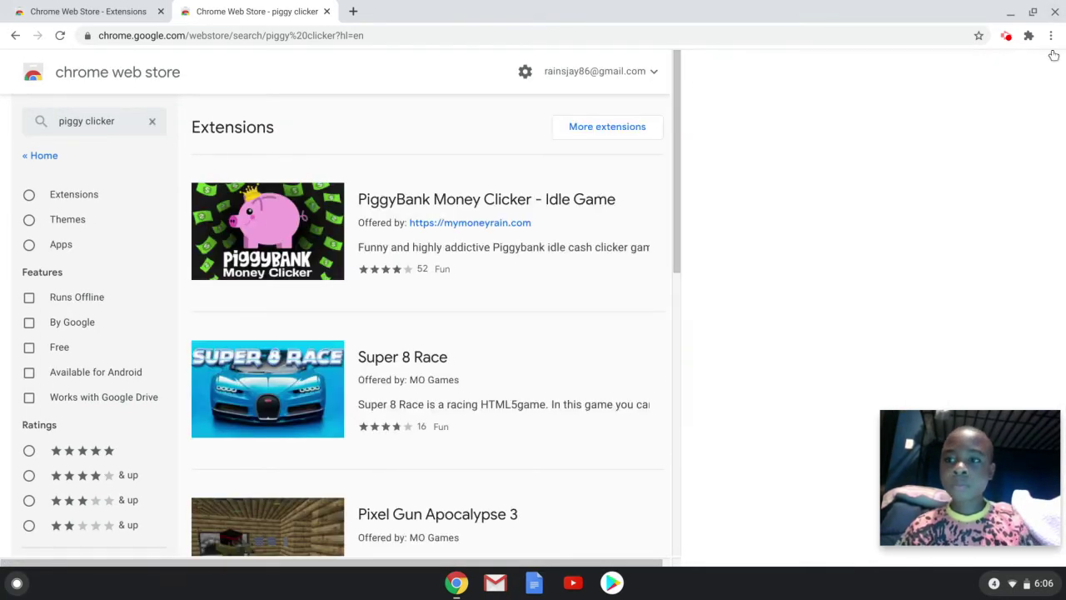
click(60, 36)
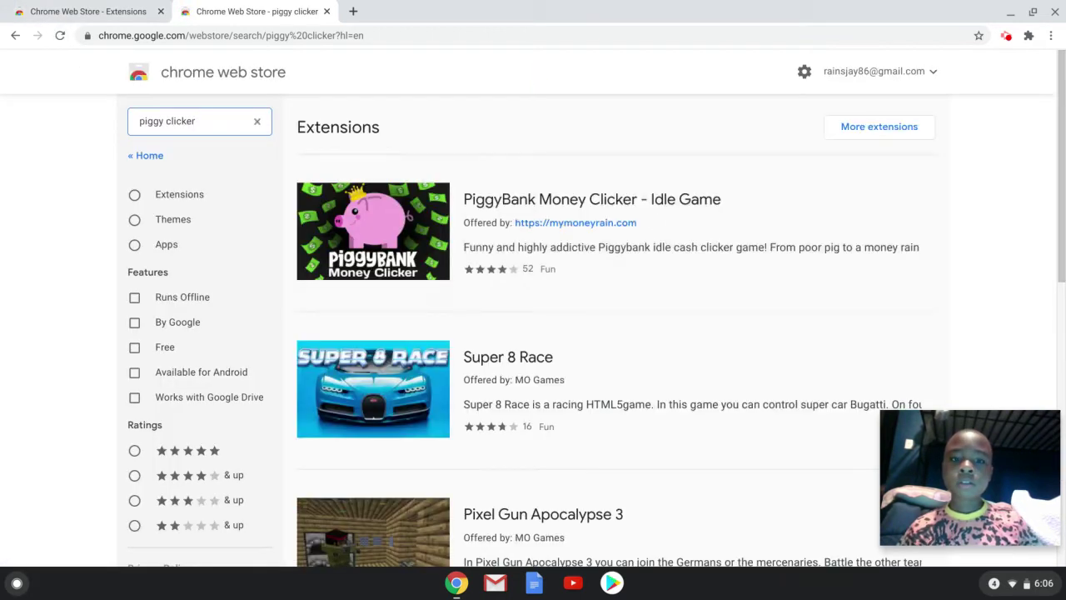
click(655, 218)
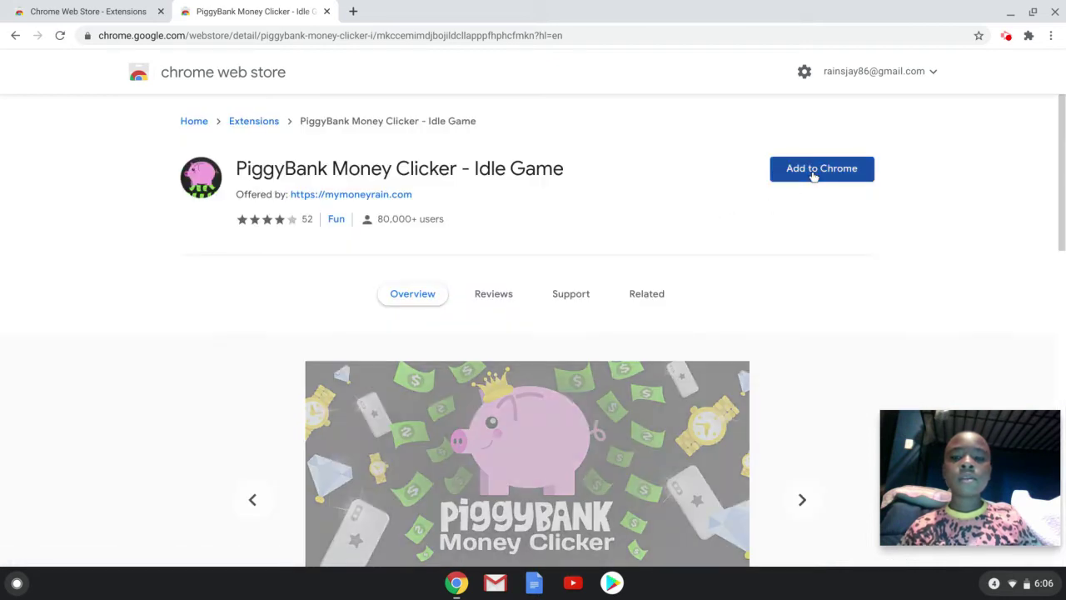
click(814, 171)
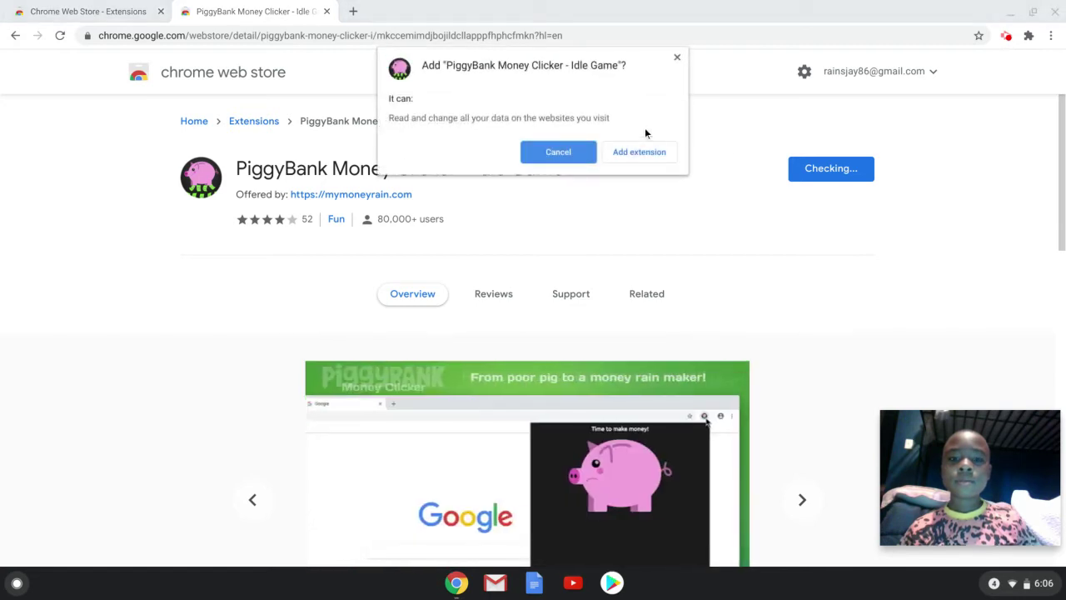
Step: Confirm adding PiggyBank Money Clicker to Chrome and dismiss the completion notice
click(636, 153)
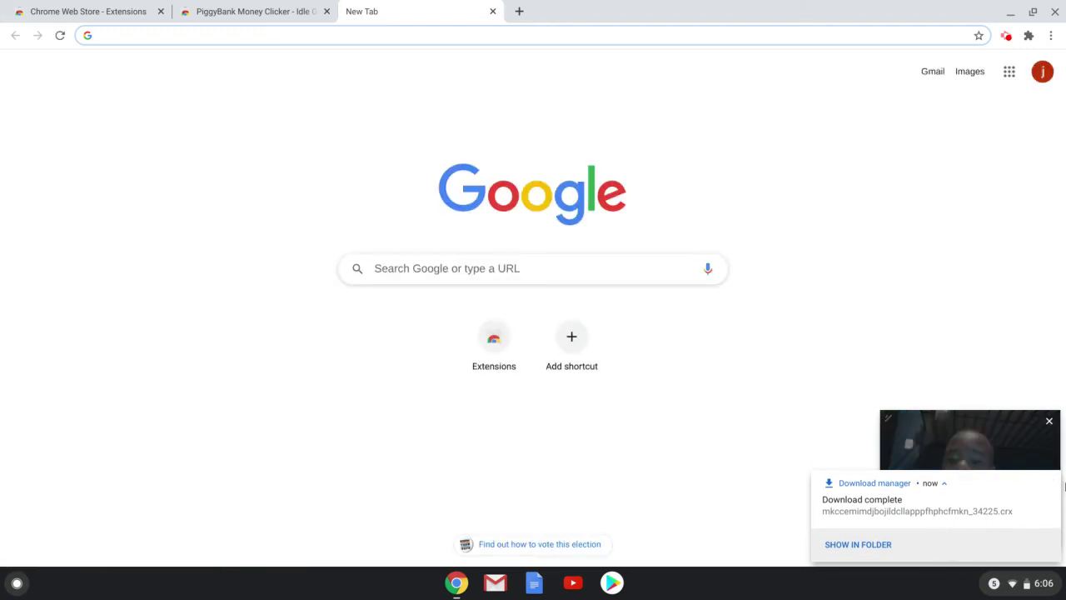
click(1052, 482)
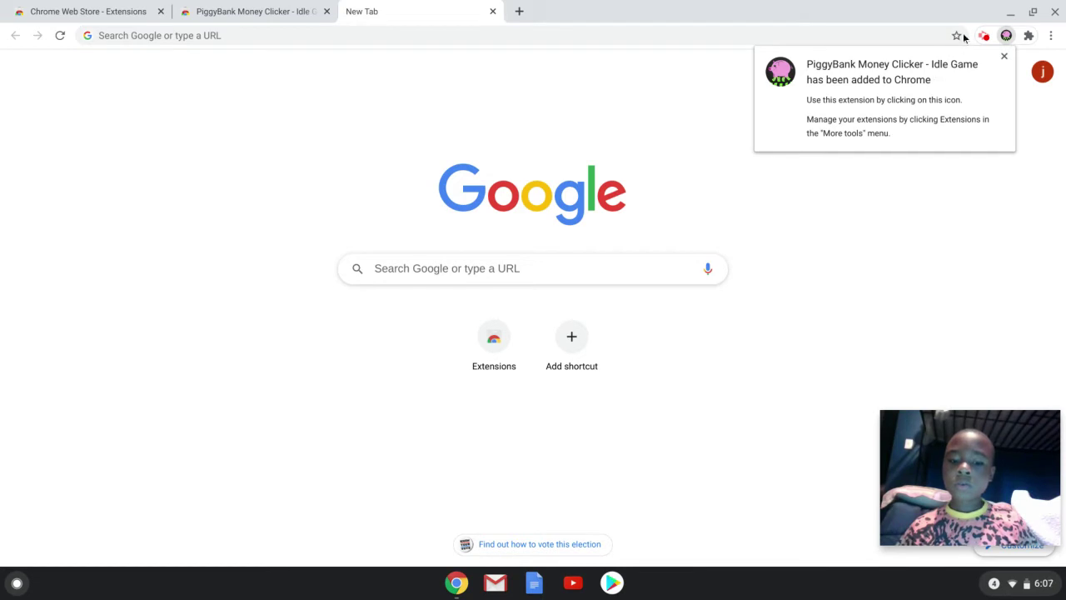
Step: Pin PiggyBank Money Clicker to the toolbar from the Extensions menu
click(1007, 36)
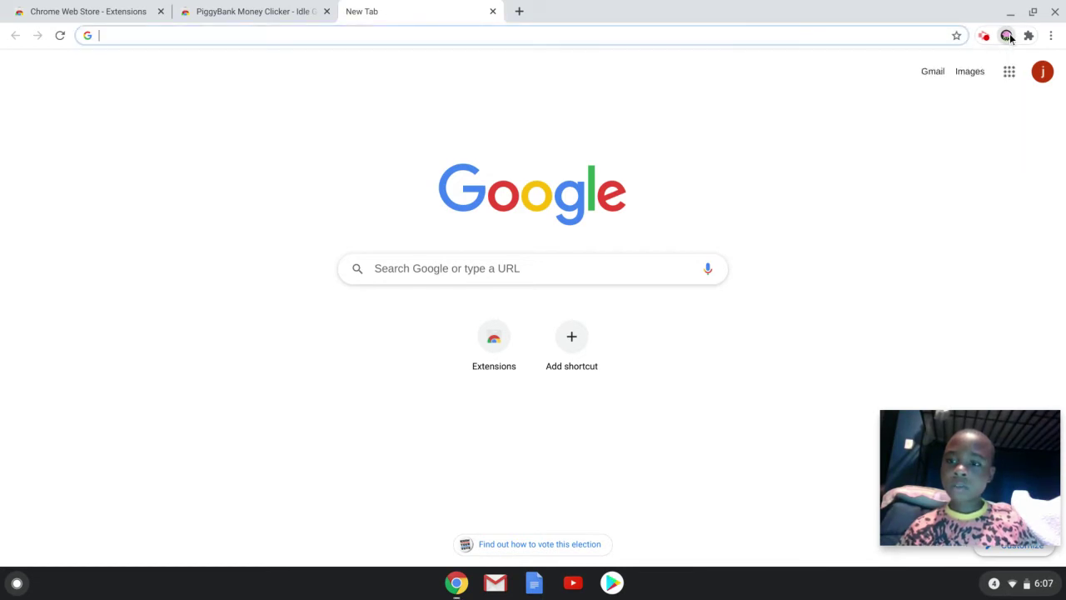
click(1007, 35)
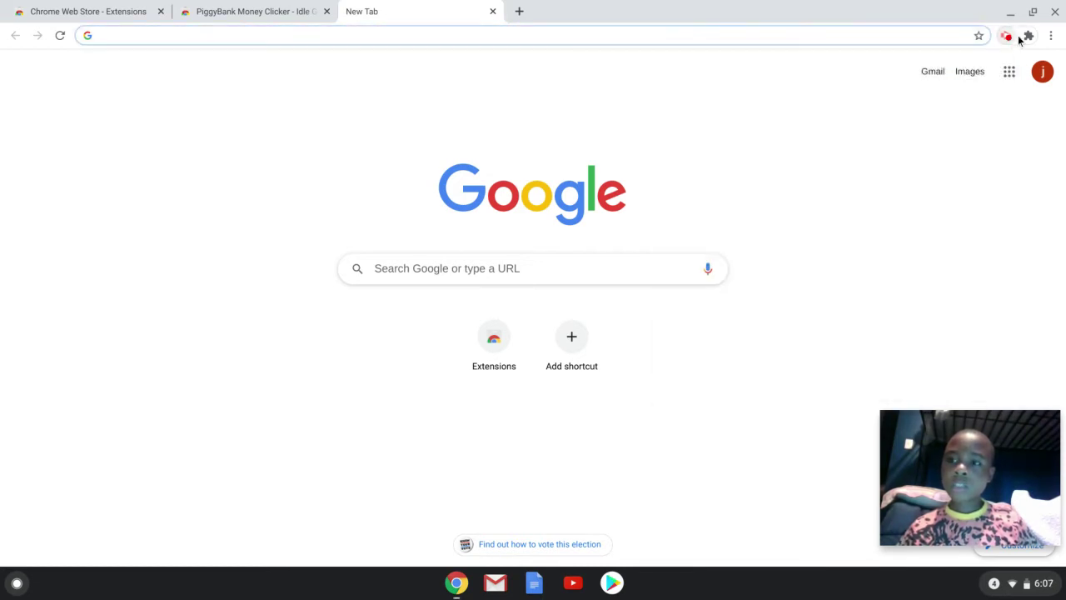
click(1028, 37)
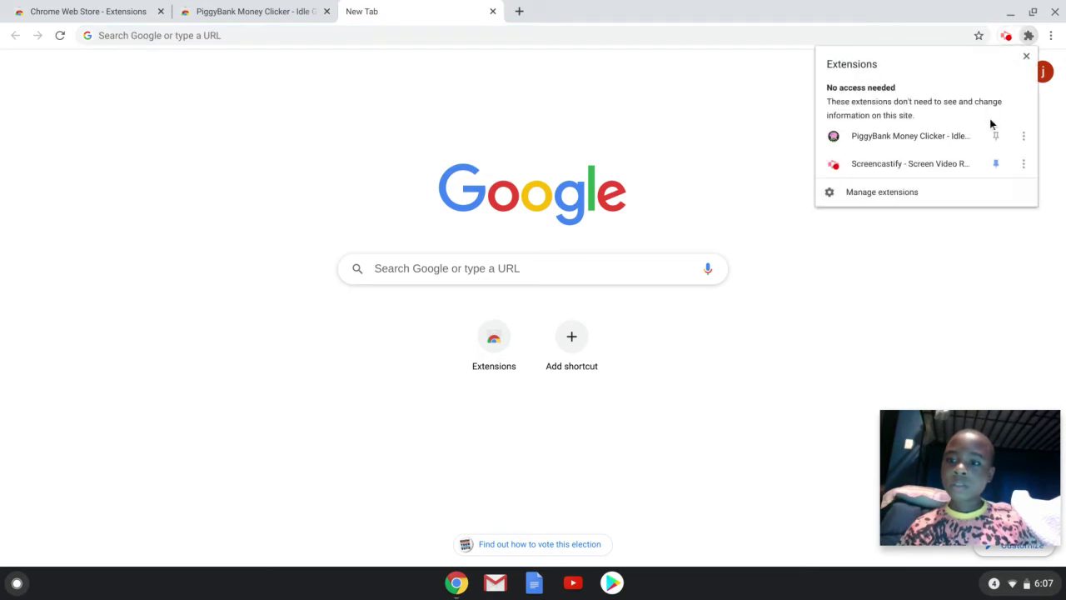
click(995, 136)
click(1007, 39)
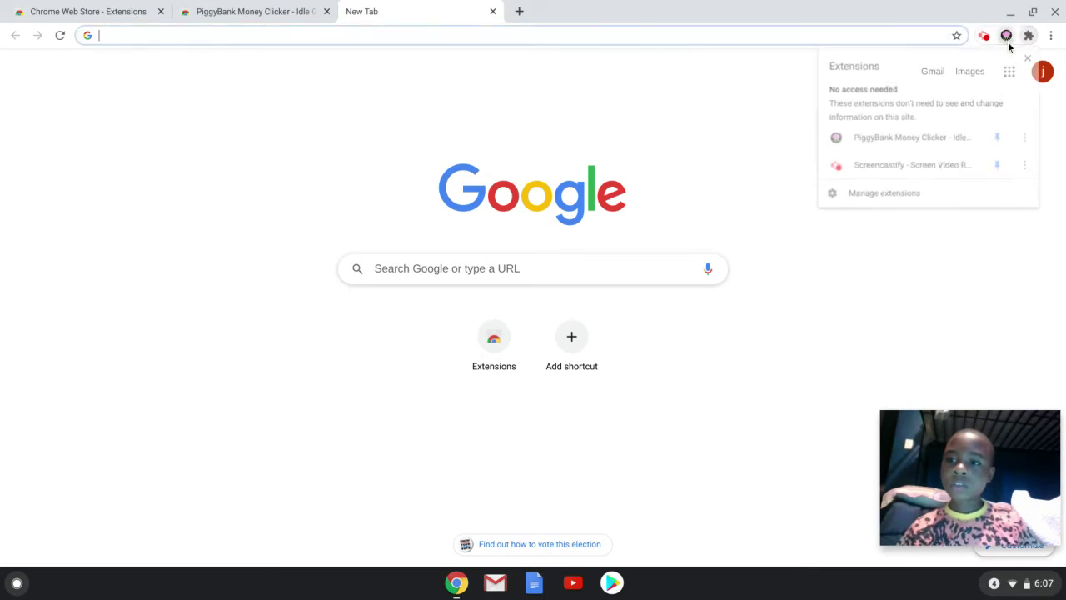
Step: Open the PiggyBank popup and click the pig to reach Level 1 with $1
click(1006, 36)
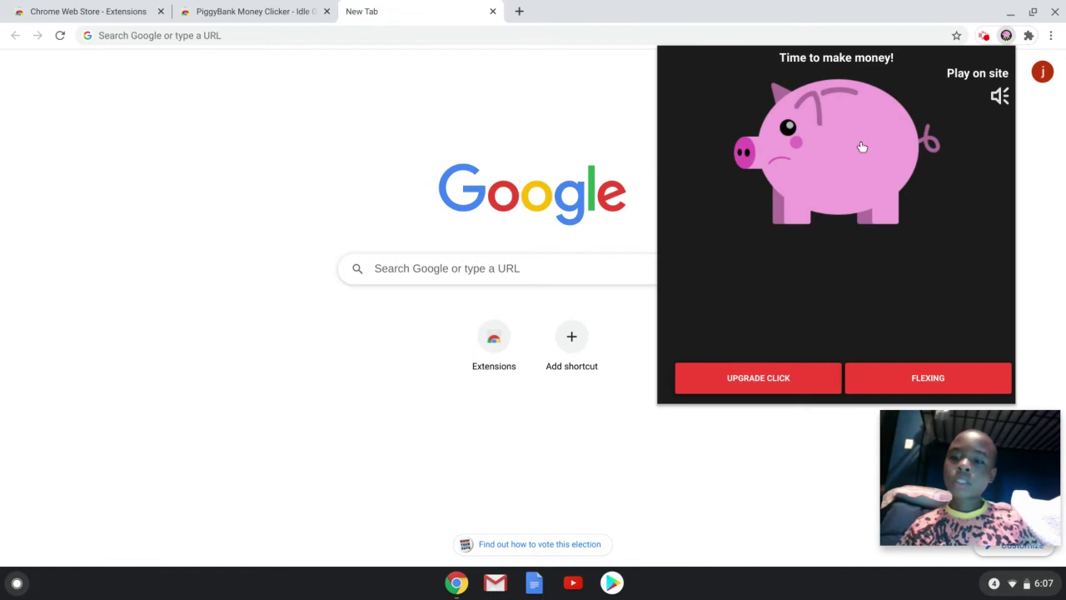
click(831, 166)
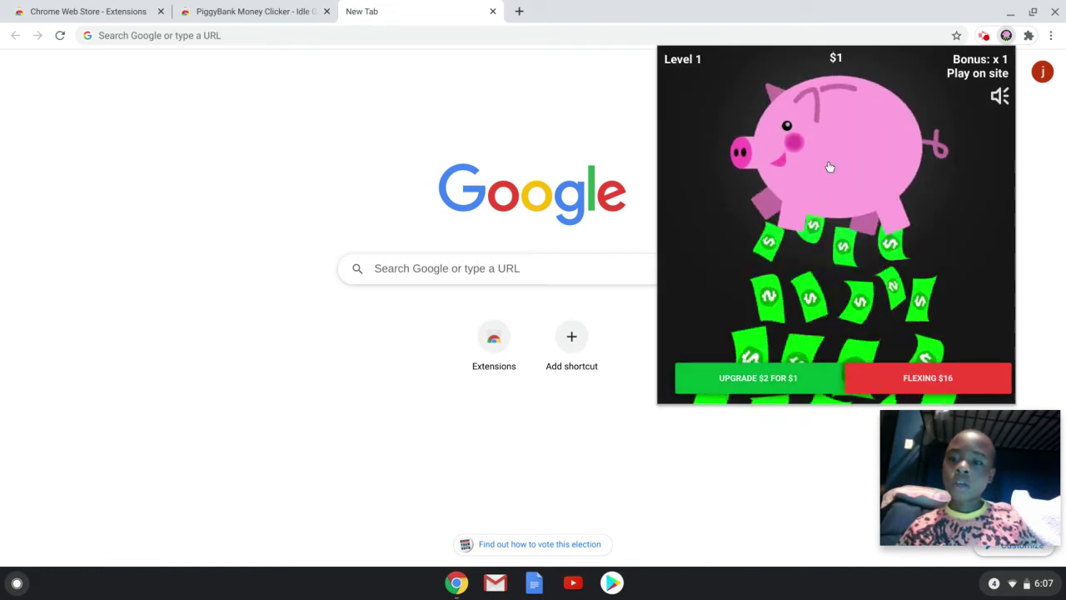
right_click(829, 167)
Step: Inspect the popup and open js/content.js in the DevTools Sources panel
click(841, 181)
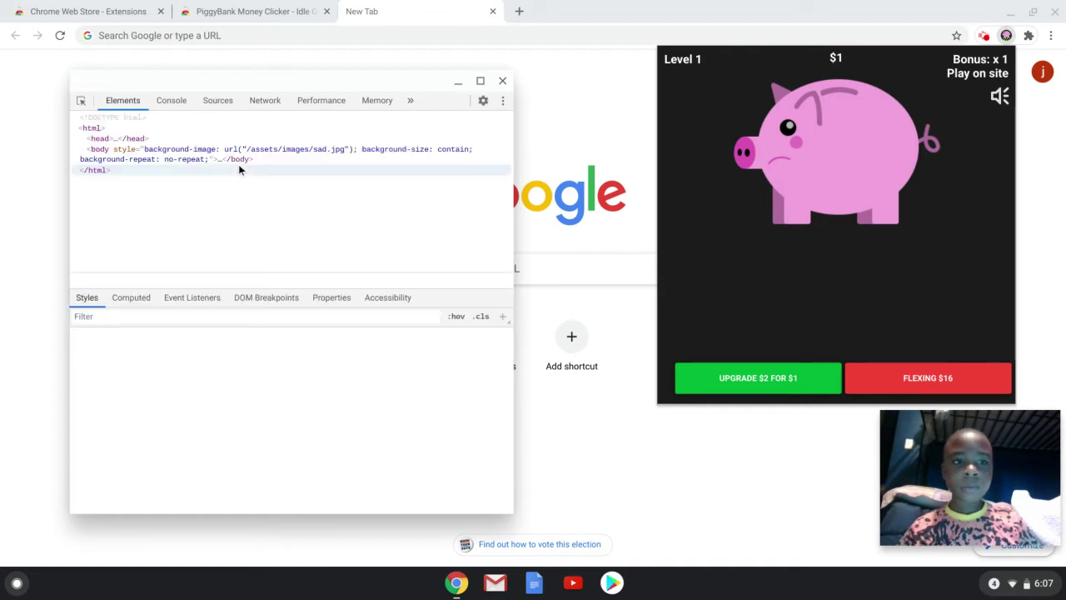
click(221, 105)
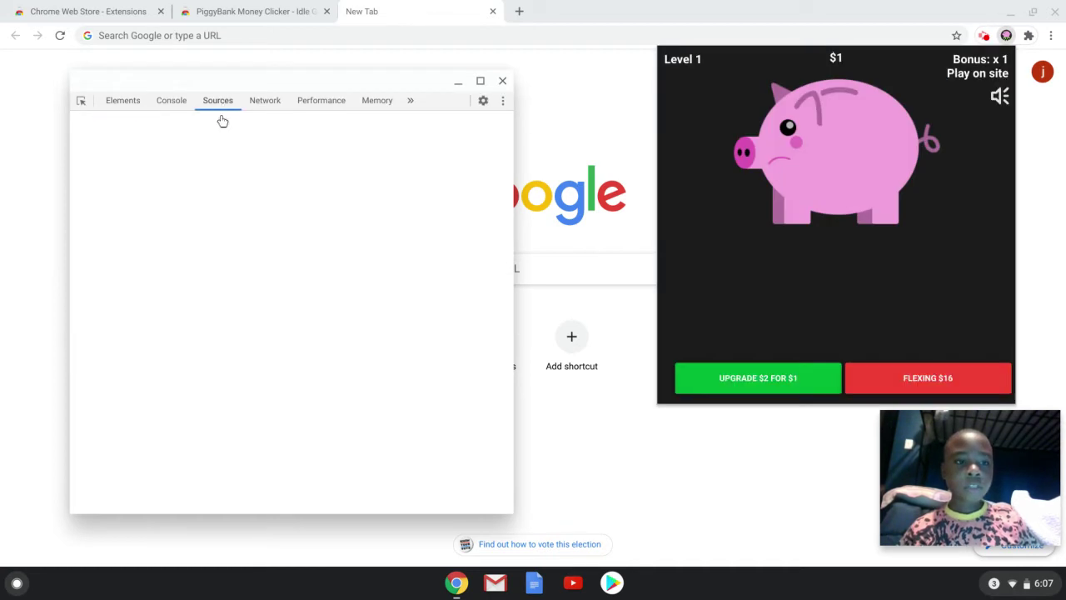
click(120, 184)
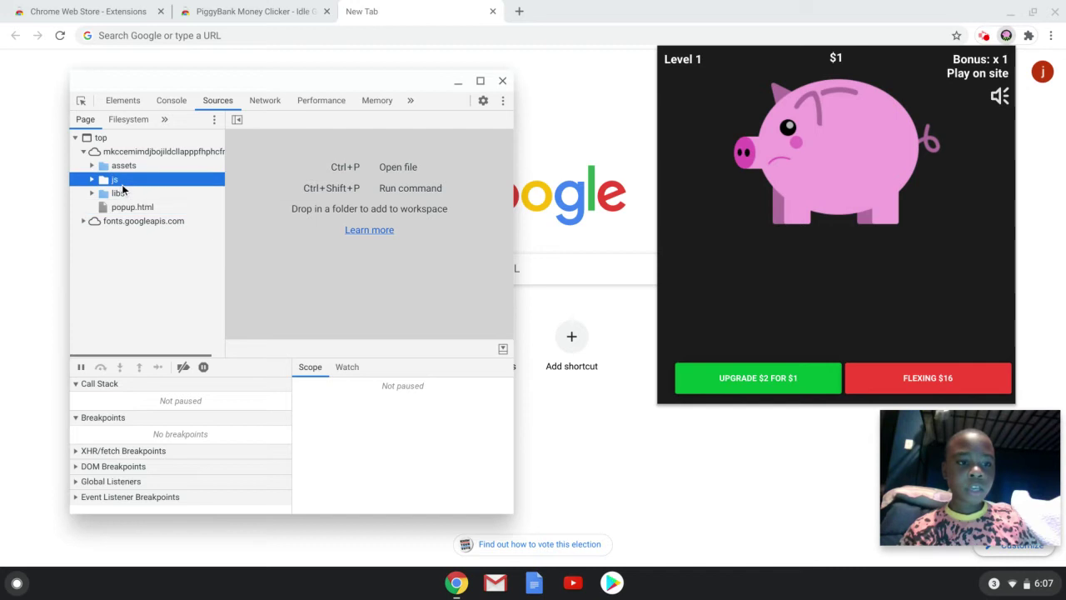
click(121, 185)
click(138, 194)
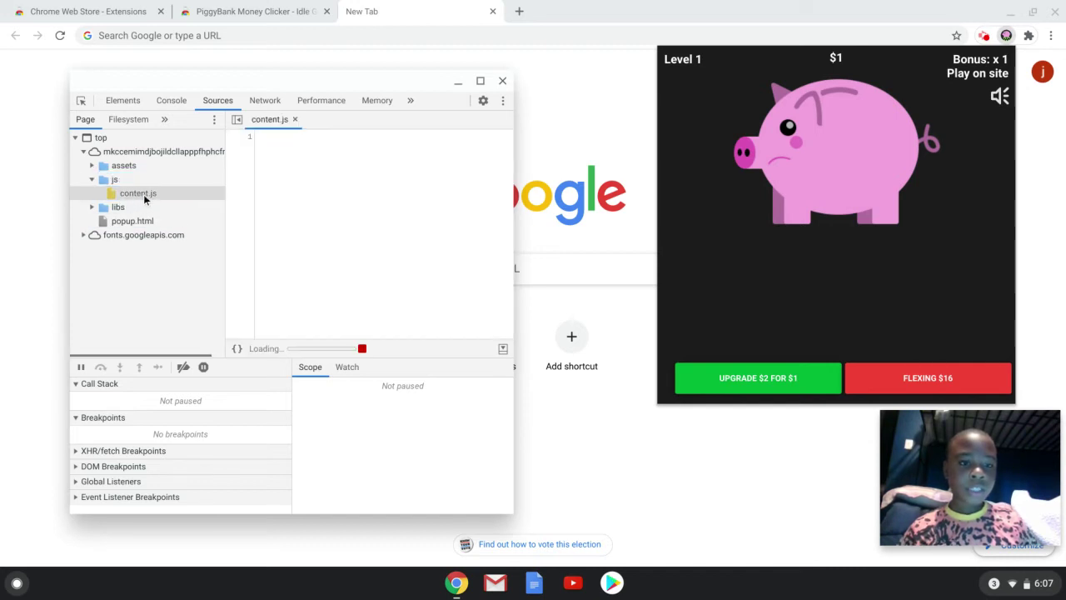
scroll(308, 218, down, 8)
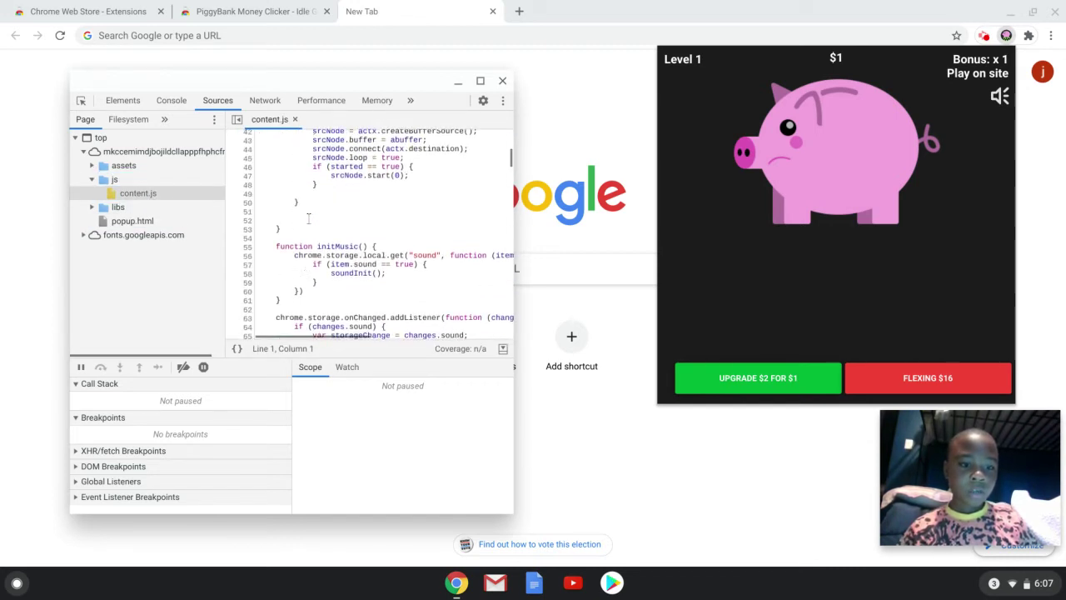
scroll(308, 218, down, 10)
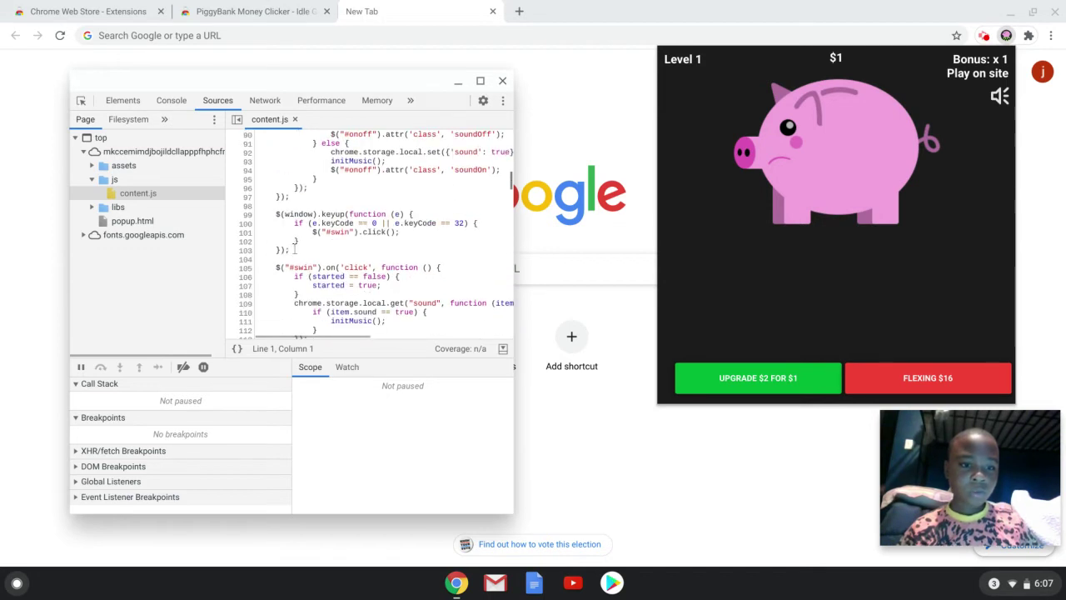
scroll(287, 258, down, 3)
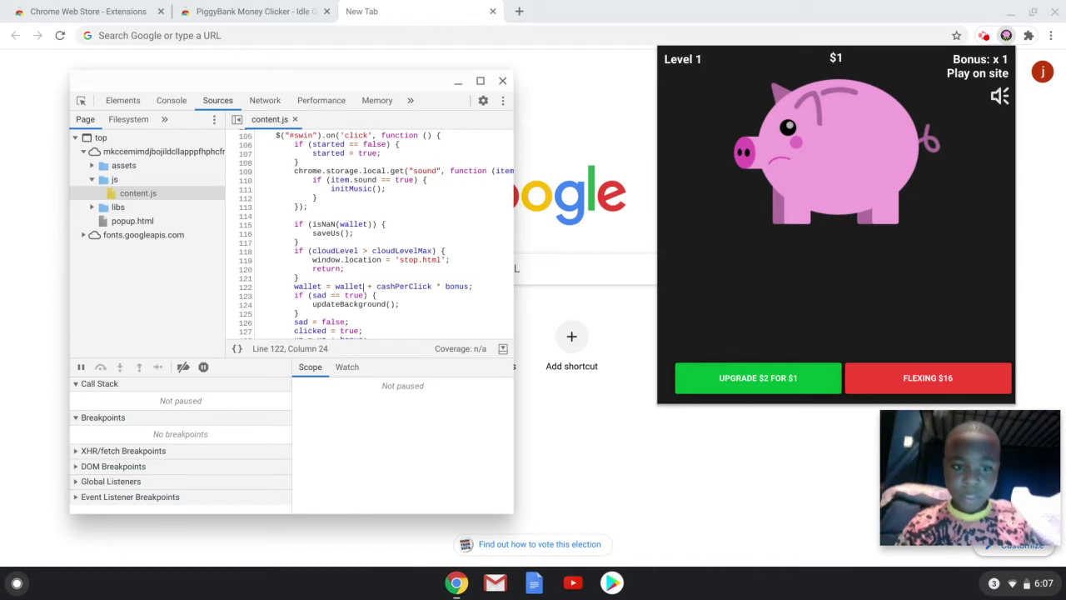
text(+999999)
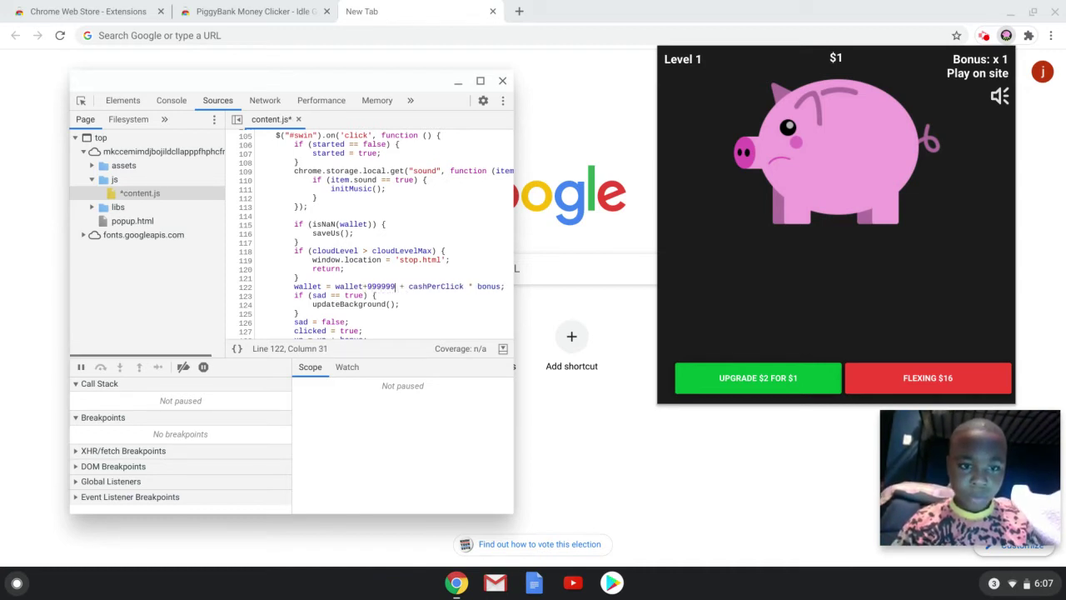
text(99999999)
key(Return)
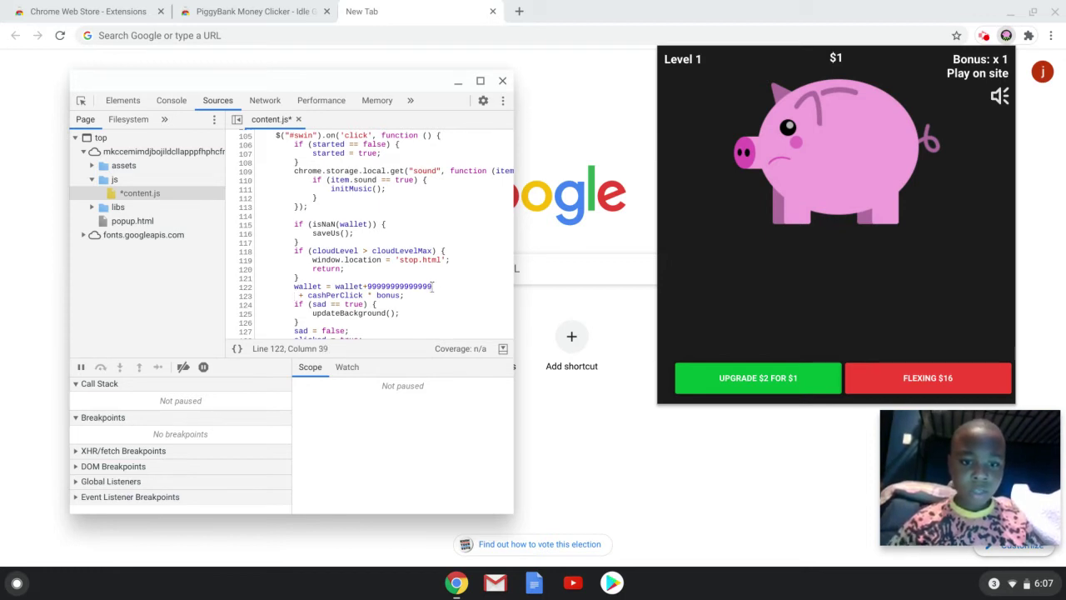
key(ctrl+s)
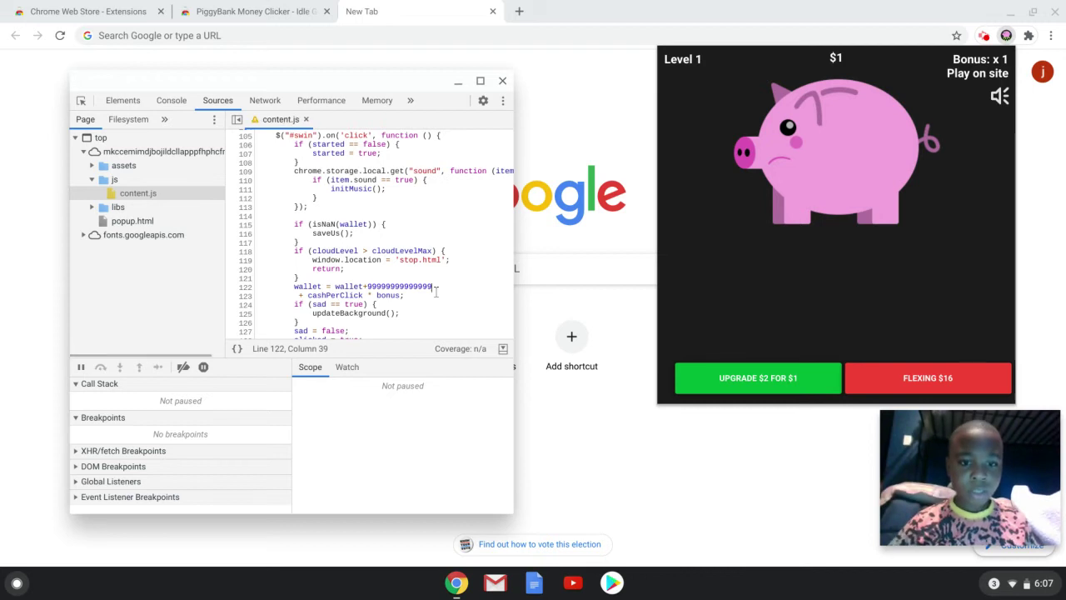
click(503, 81)
Step: Click the pig once to earn $100.00 T, then inspect the popup again
click(910, 162)
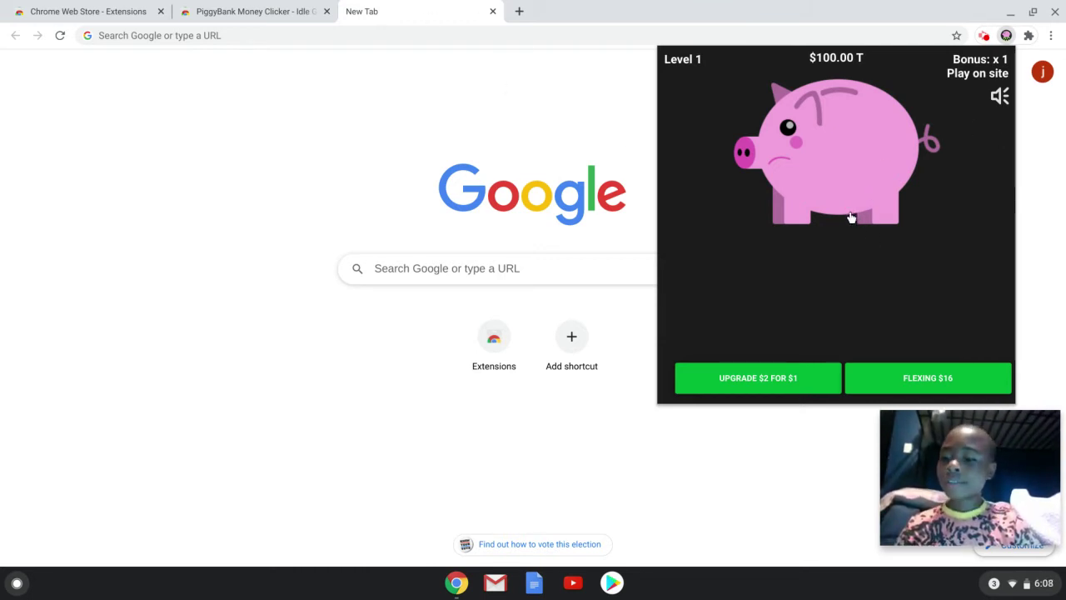
right_click(850, 217)
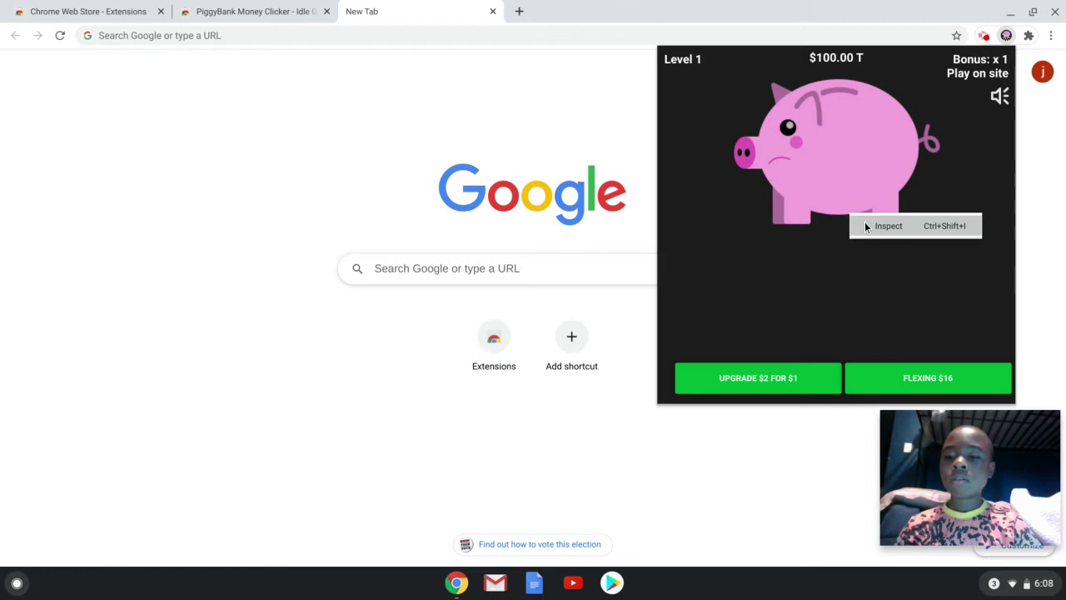
click(865, 227)
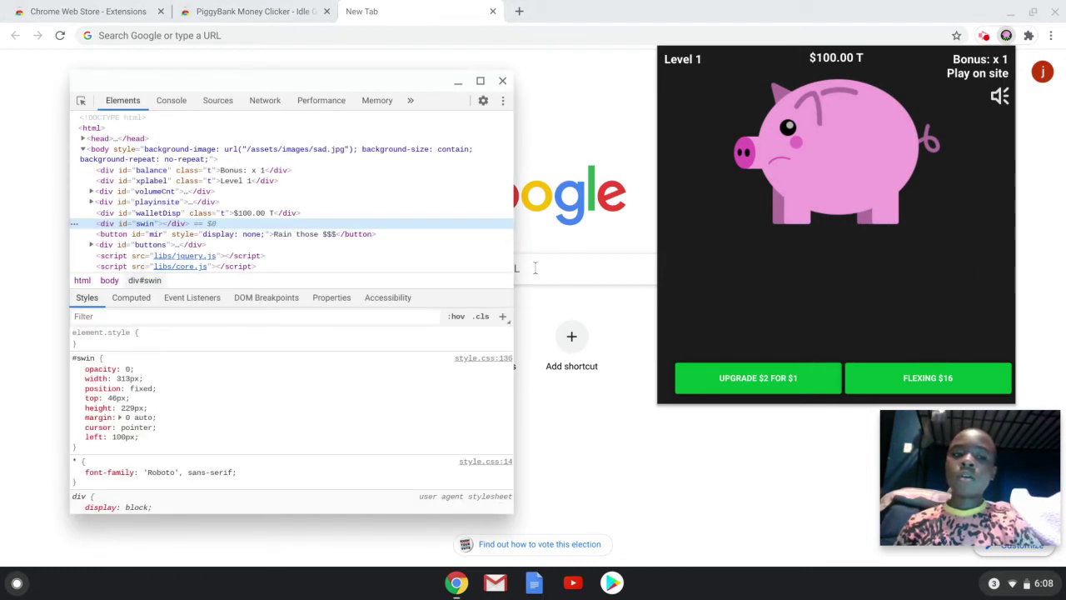
Step: Delete the 9s so line 122 reads 'wallet = wallet+', save content.js, and close DevTools
click(213, 100)
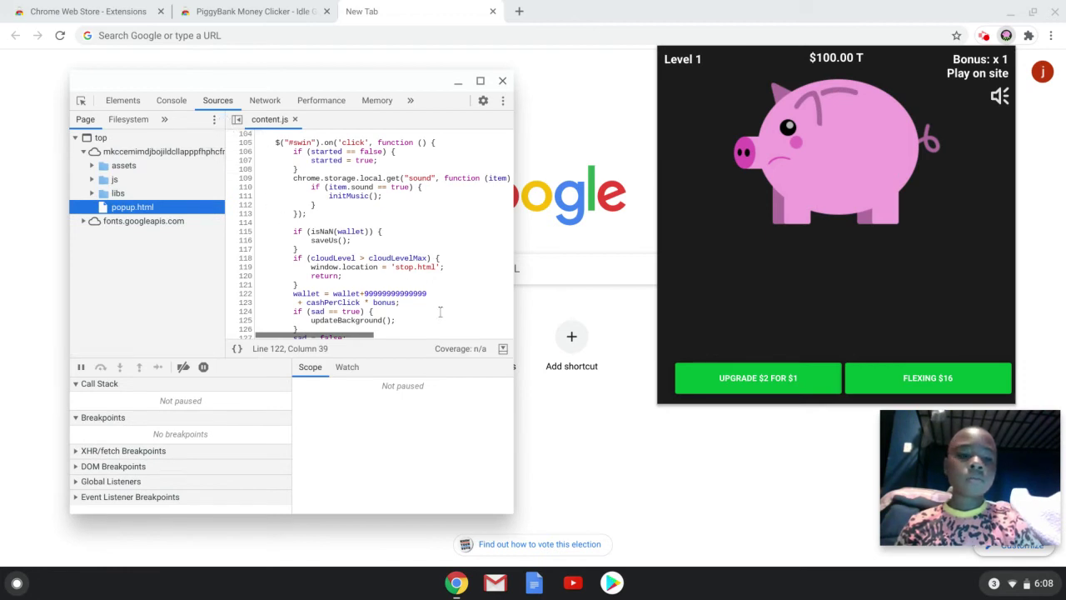
click(414, 292)
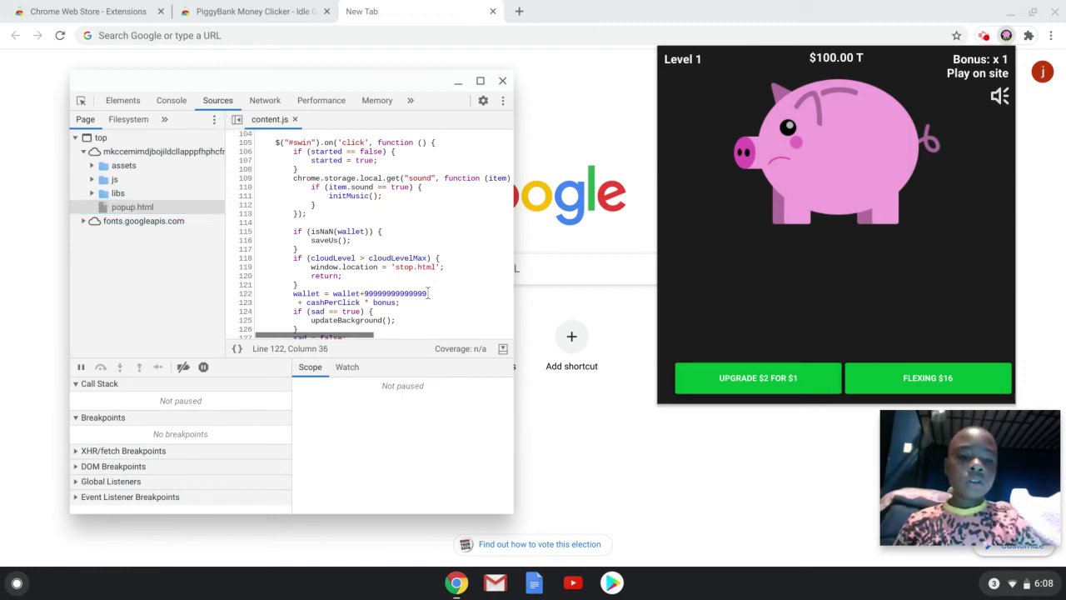
key(BackSpace)
key(BackSpace)
key(BackSpace)
key(BackSpace)
key(BackSpace)
key(BackSpace)
key(BackSpace)
key(BackSpace)
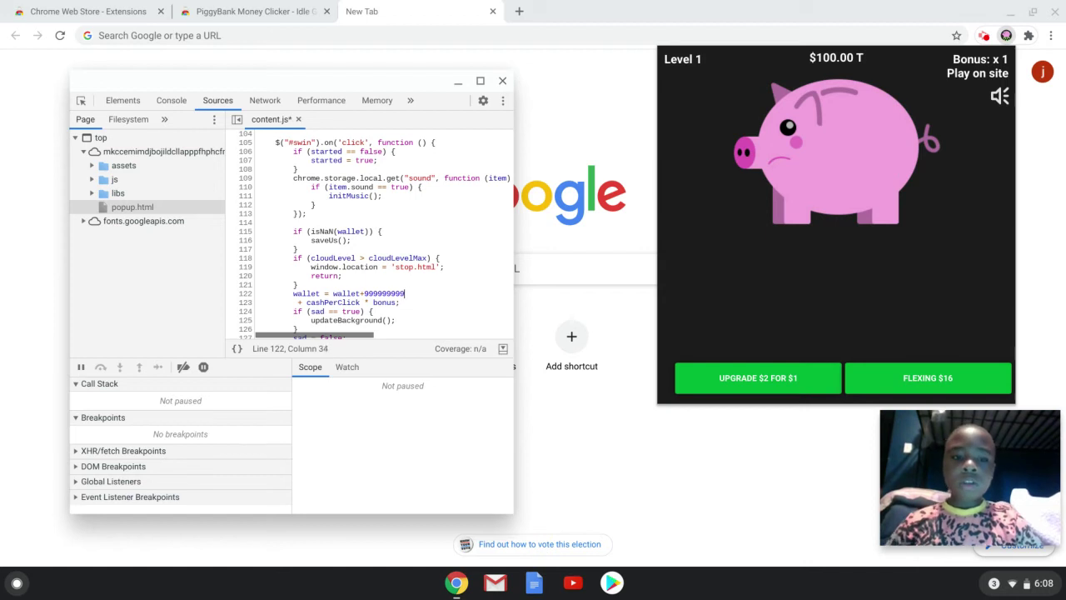
key(BackSpace)
key(BackSpace)
key(BackSpace)
key(BackSpace)
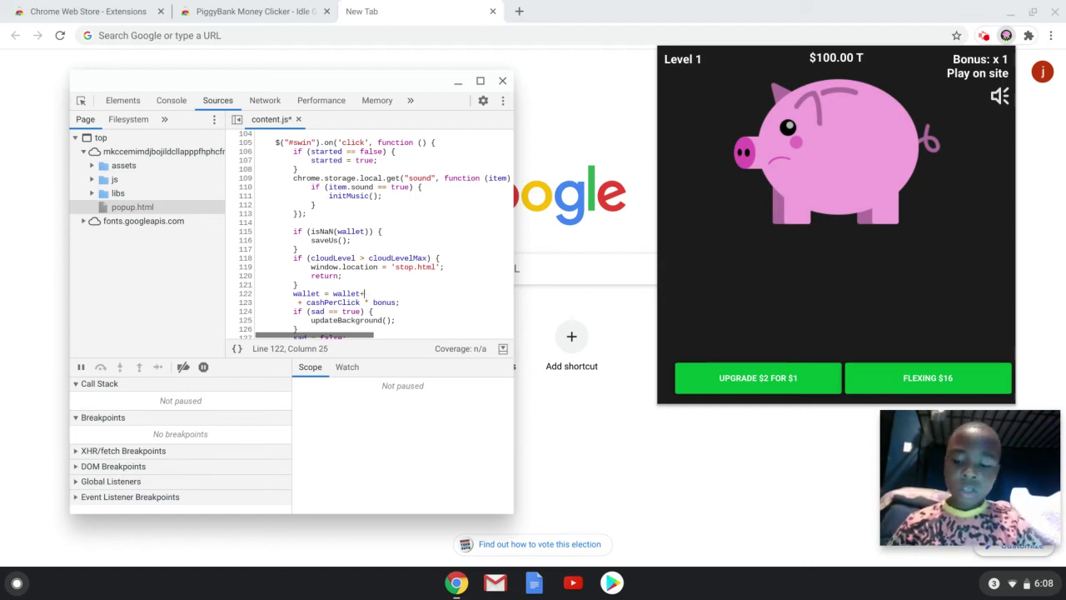
key(Return)
key(ctrl+s)
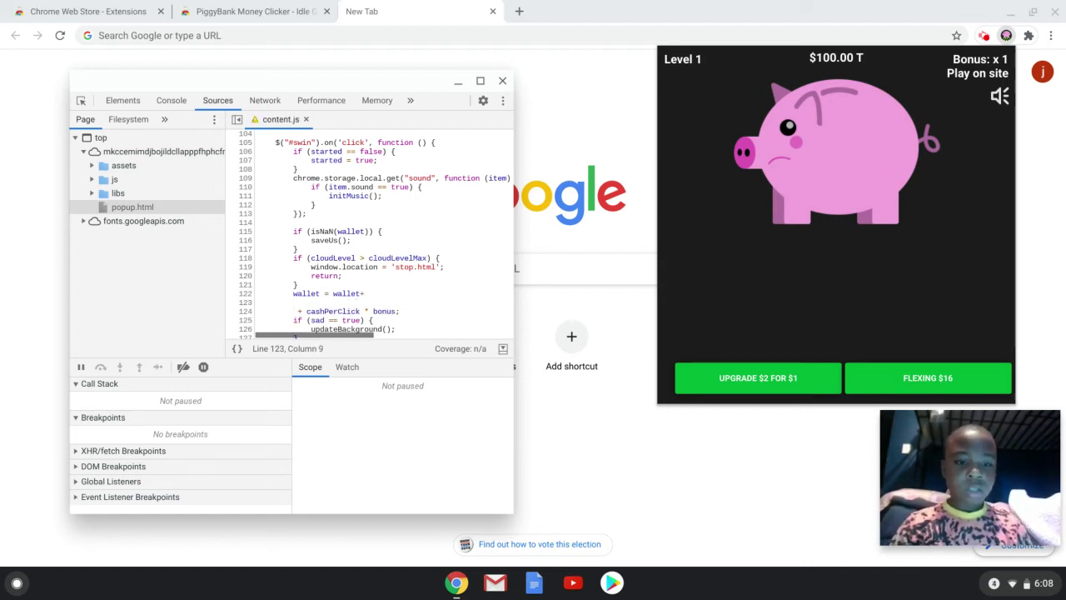
click(503, 81)
click(832, 125)
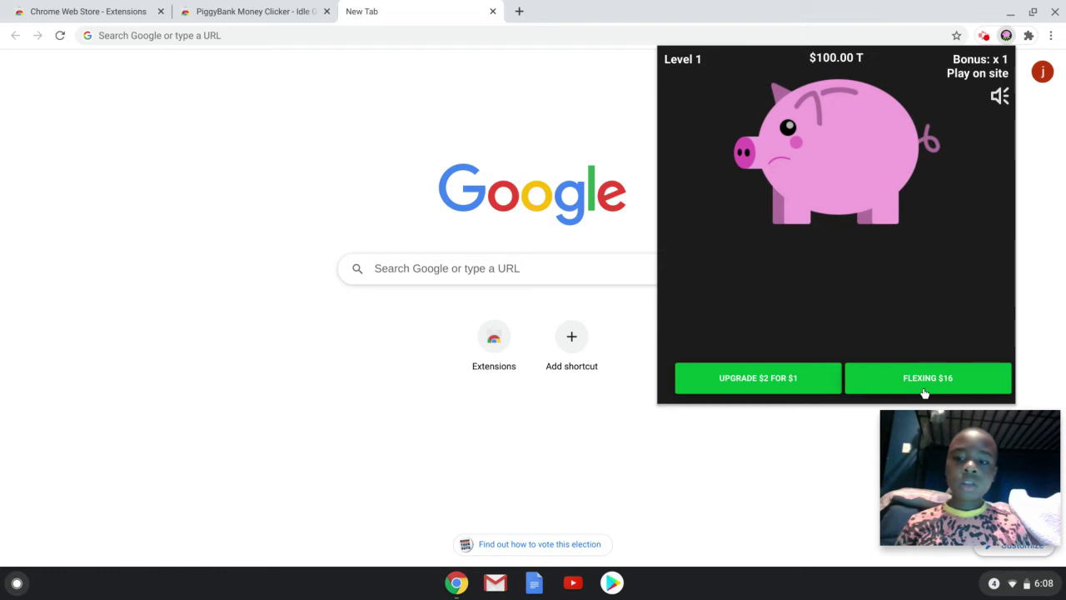
Step: Buy flexing upgrades up to Level 11, leaving $93.52 T, then reopen DevTools on the popup
right_click(860, 208)
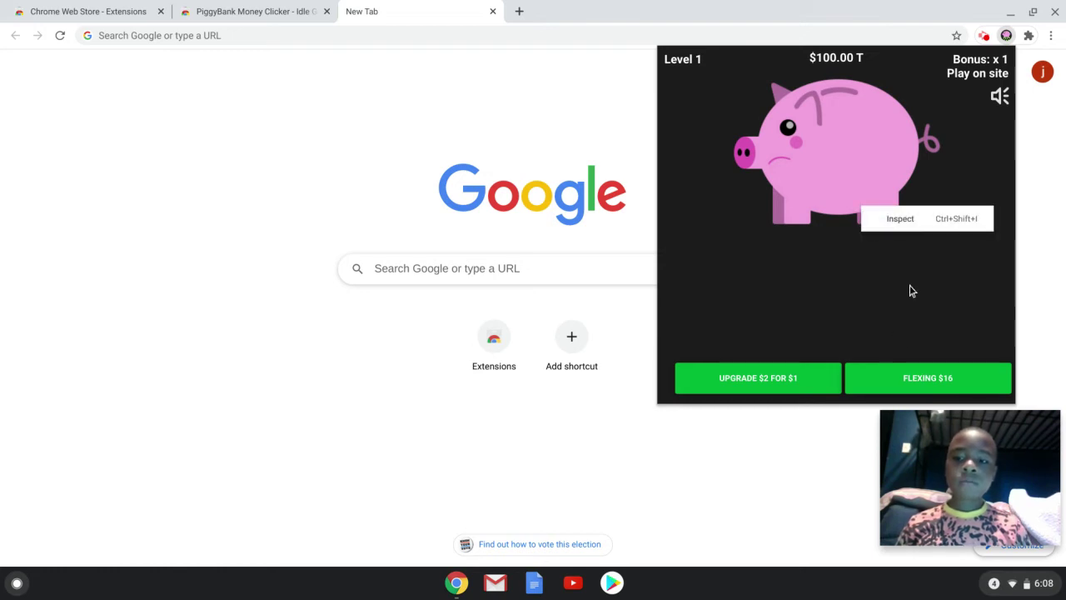
click(941, 378)
click(941, 378)
click(941, 379)
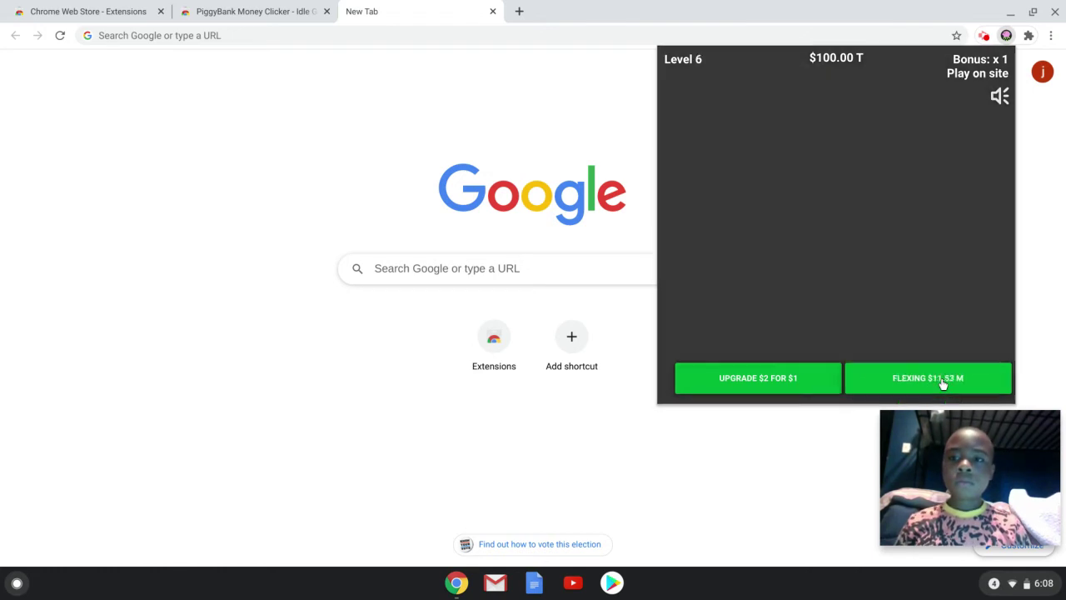
click(944, 382)
click(943, 382)
click(943, 382)
click(943, 382)
click(944, 381)
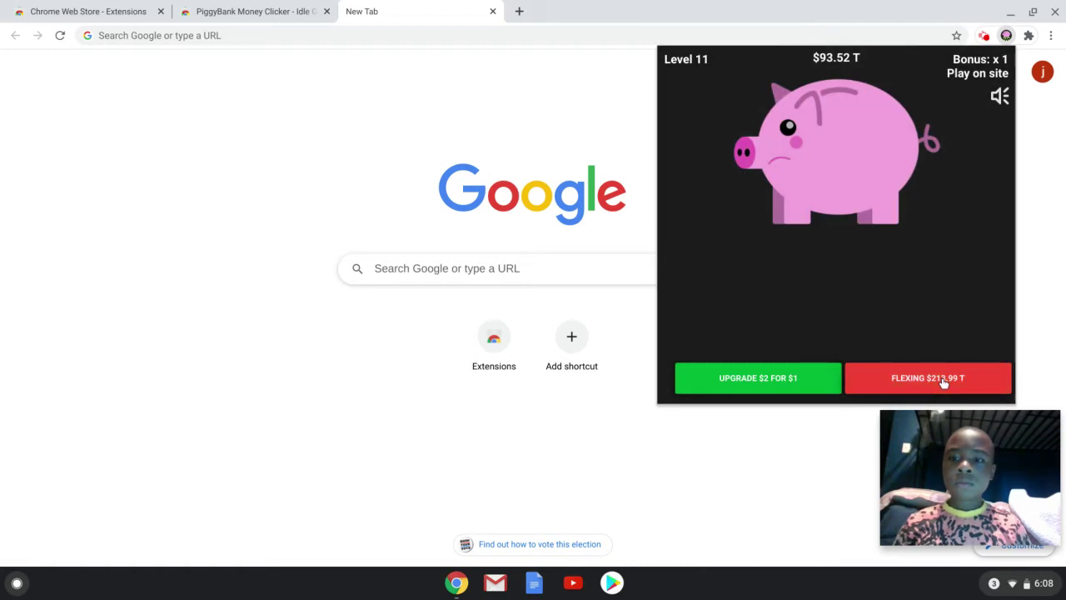
right_click(880, 202)
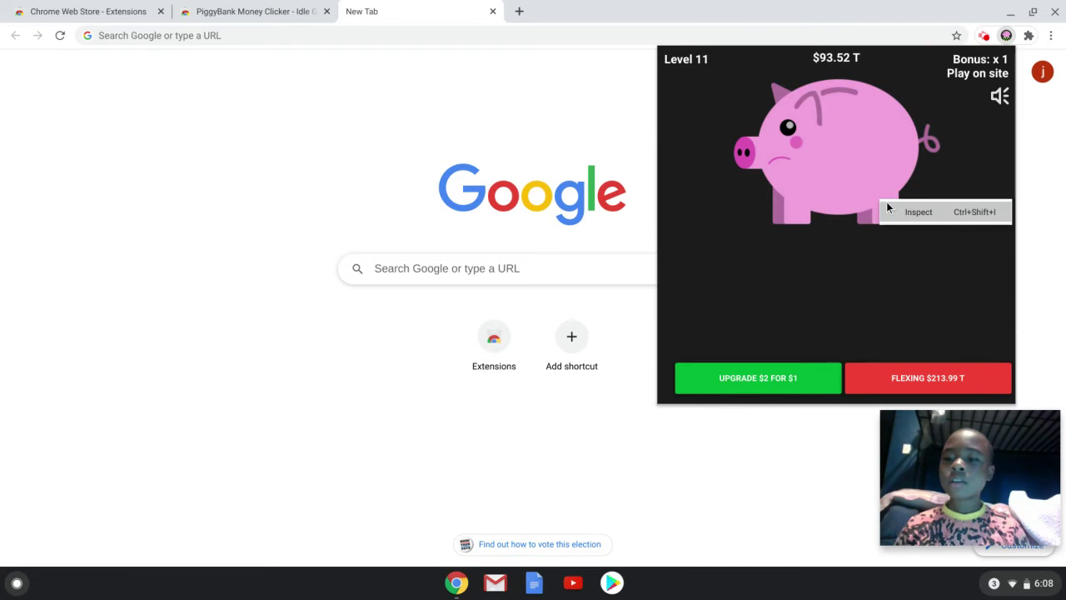
click(900, 208)
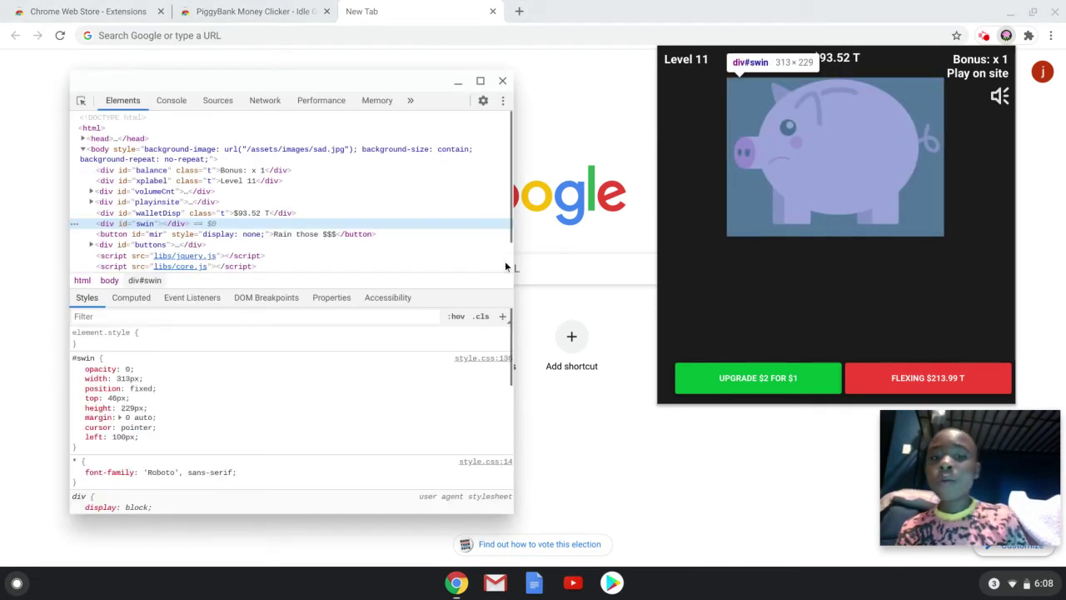
Step: Open js/content.js in the DevTools Sources panel
click(236, 101)
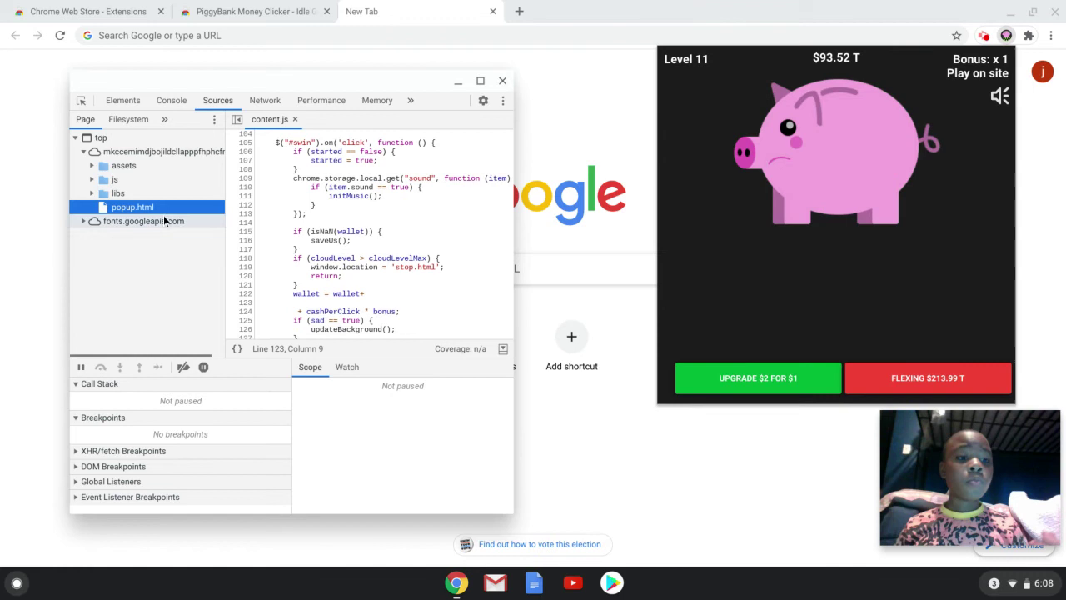
click(133, 181)
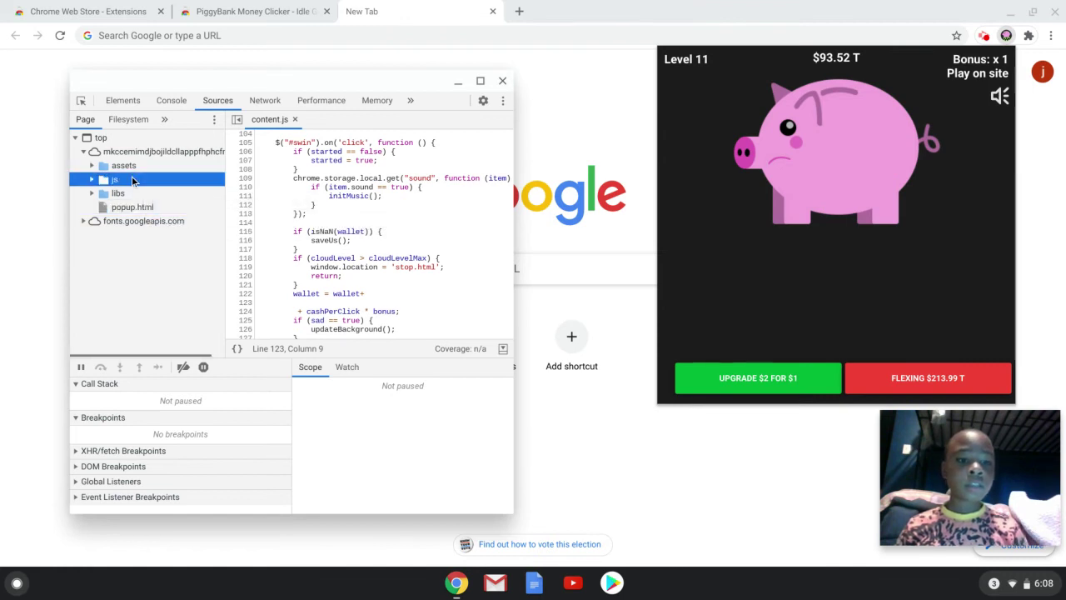
click(131, 181)
click(133, 193)
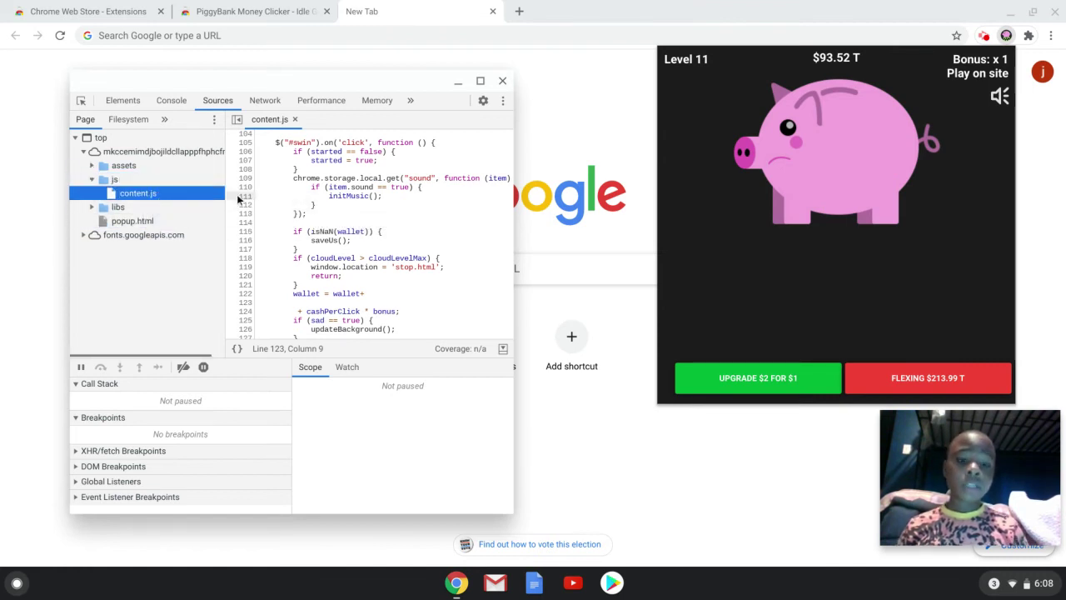
Step: Add 9s after 'wallet+' on line 122, save content.js, and close DevTools
click(367, 293)
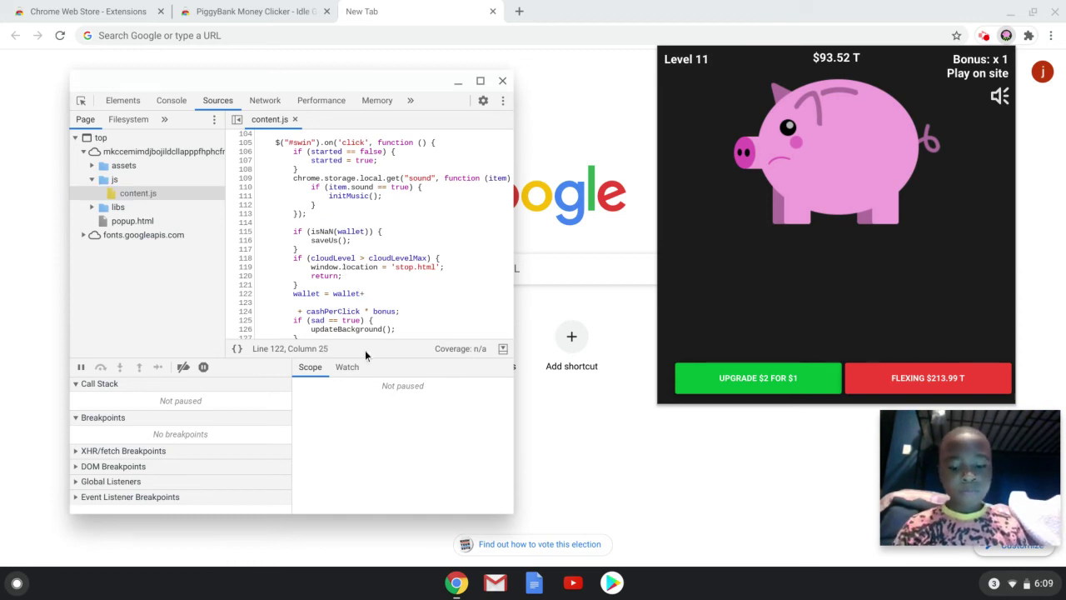
text(999999999999999999999)
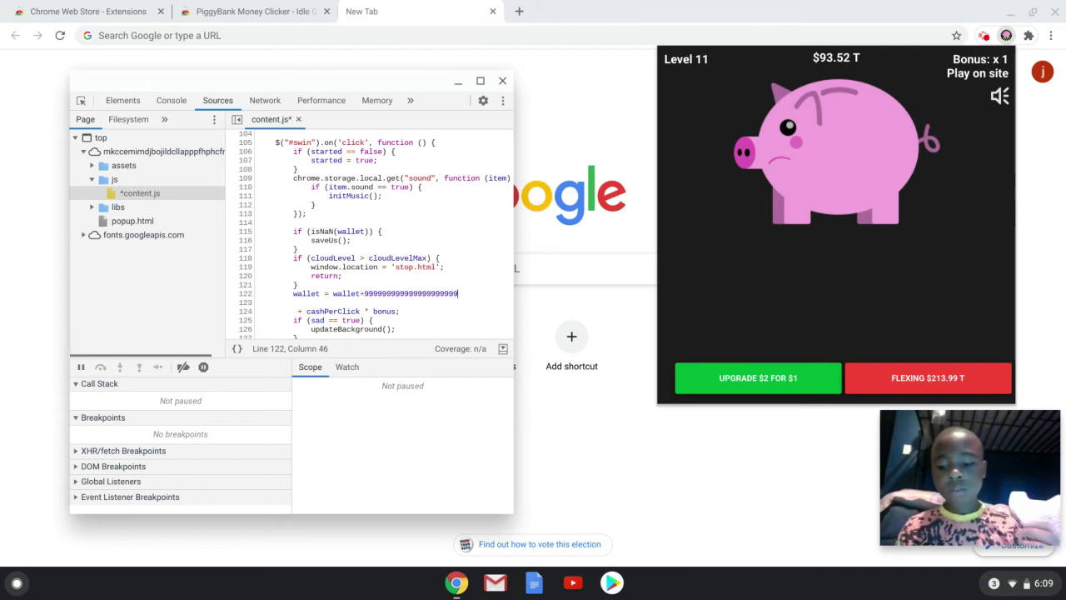
key(Return)
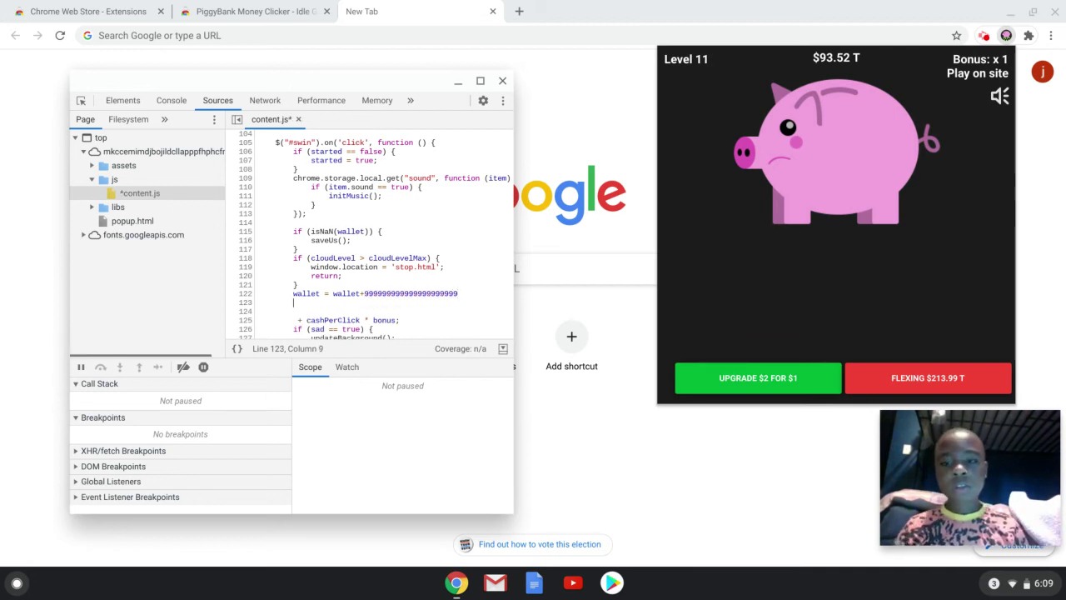
key(ctrl+s)
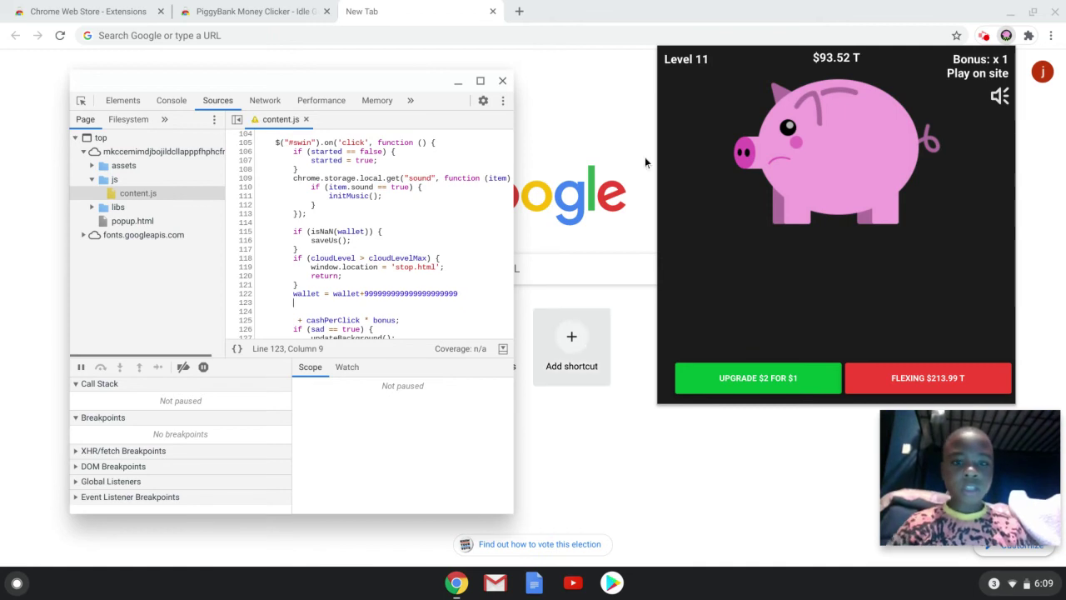
click(503, 80)
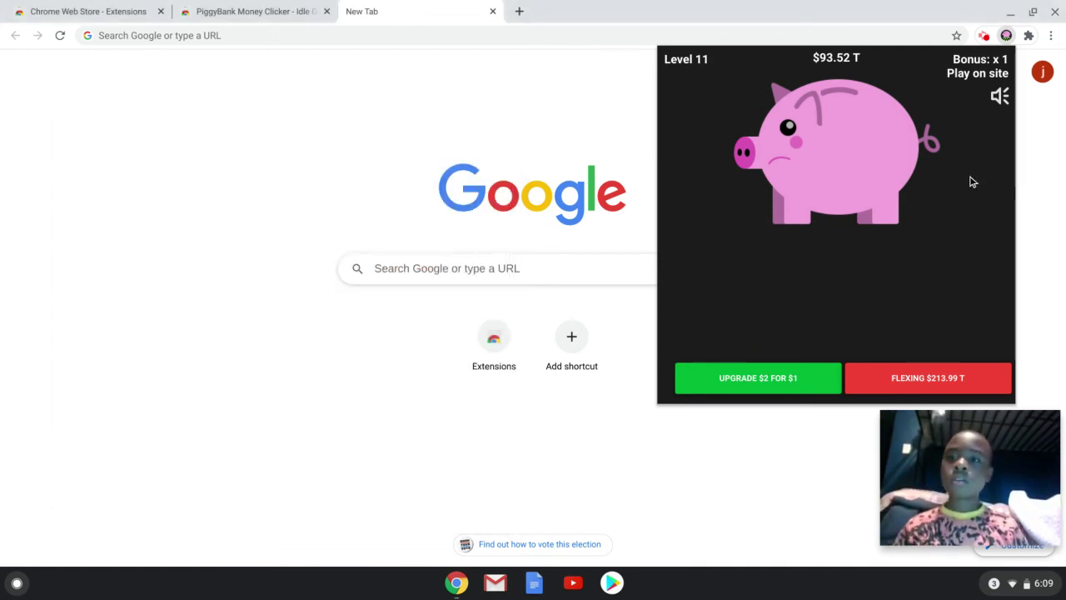
Step: Collect $1000000.09 q from one pig click, then buy FLEXING twice to reach Congratulations
click(941, 204)
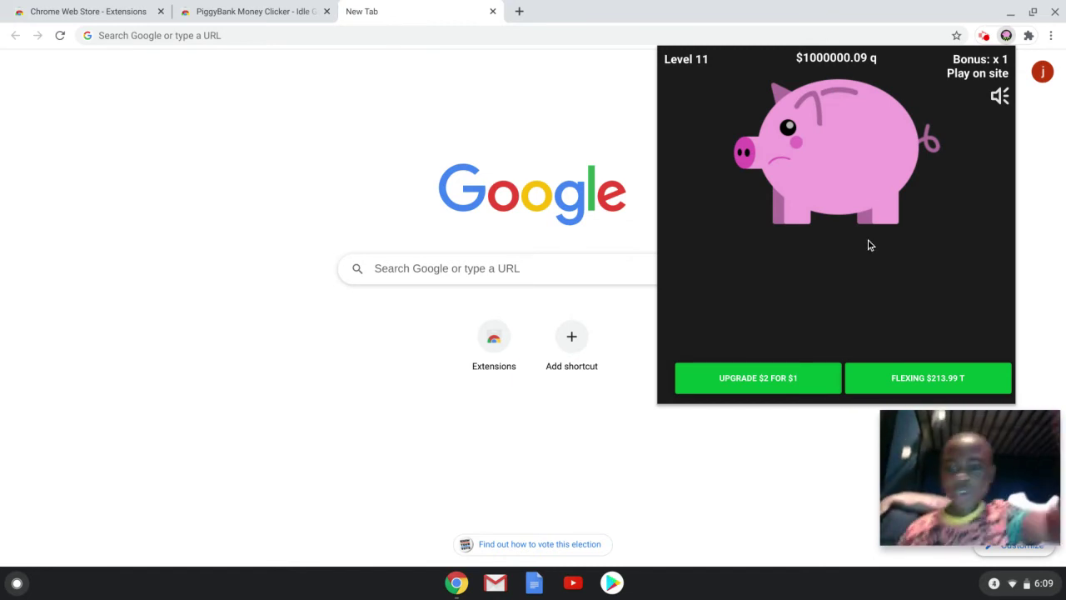
click(944, 377)
click(947, 379)
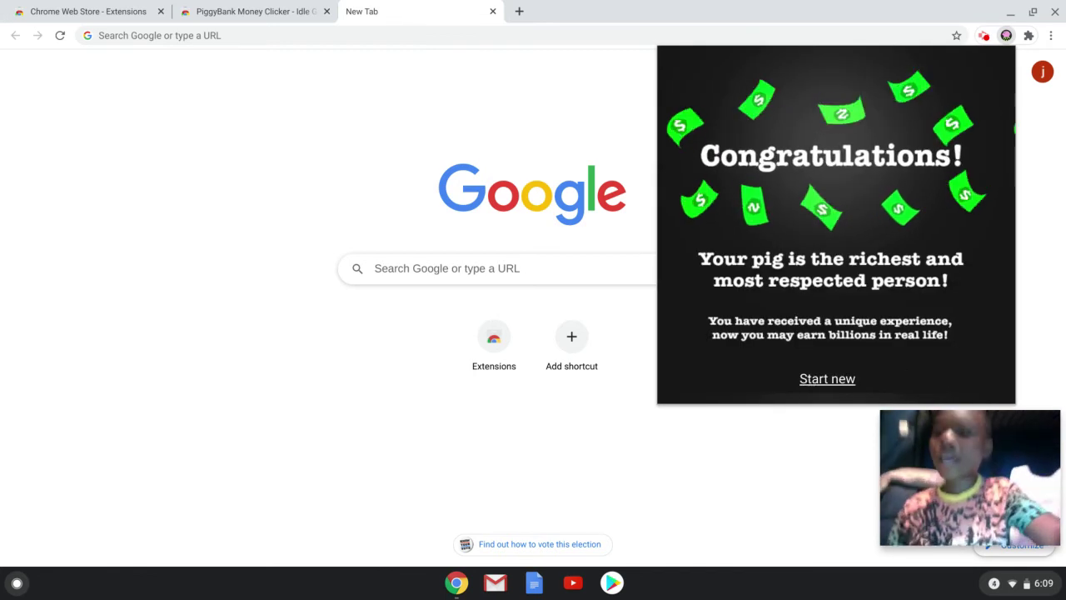
Step: Restart PiggyBank at Level 1 with $1, then Inspect the pig to open DevTools
click(812, 379)
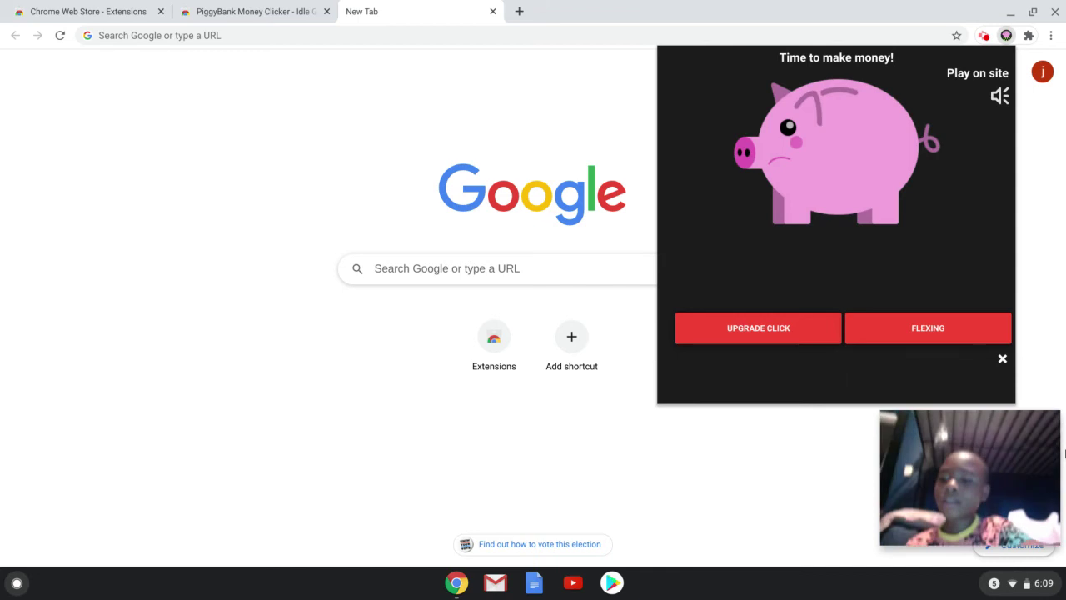
click(837, 162)
right_click(863, 205)
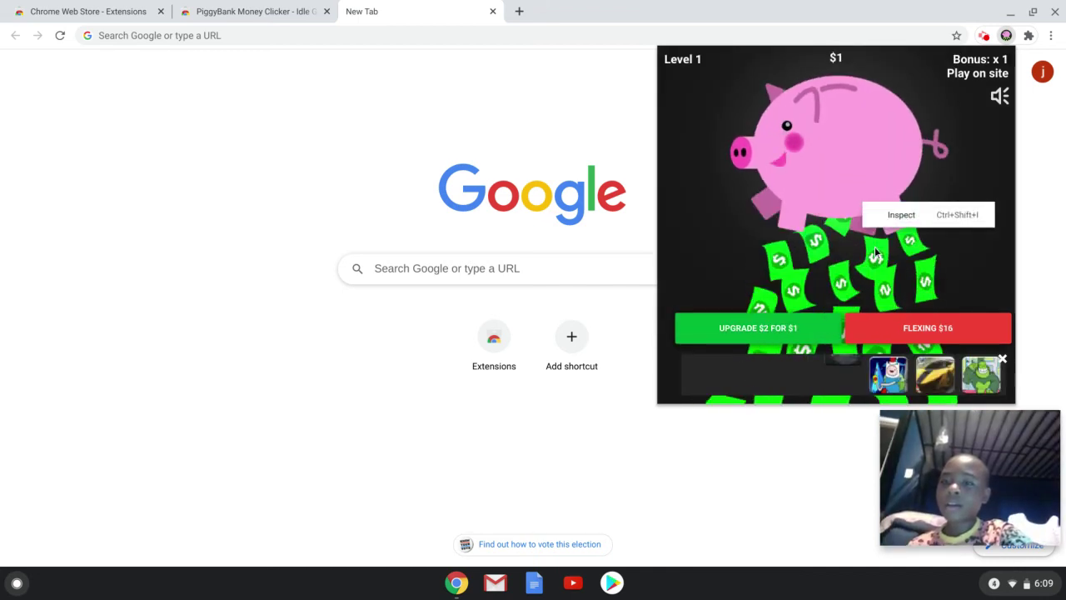
click(913, 214)
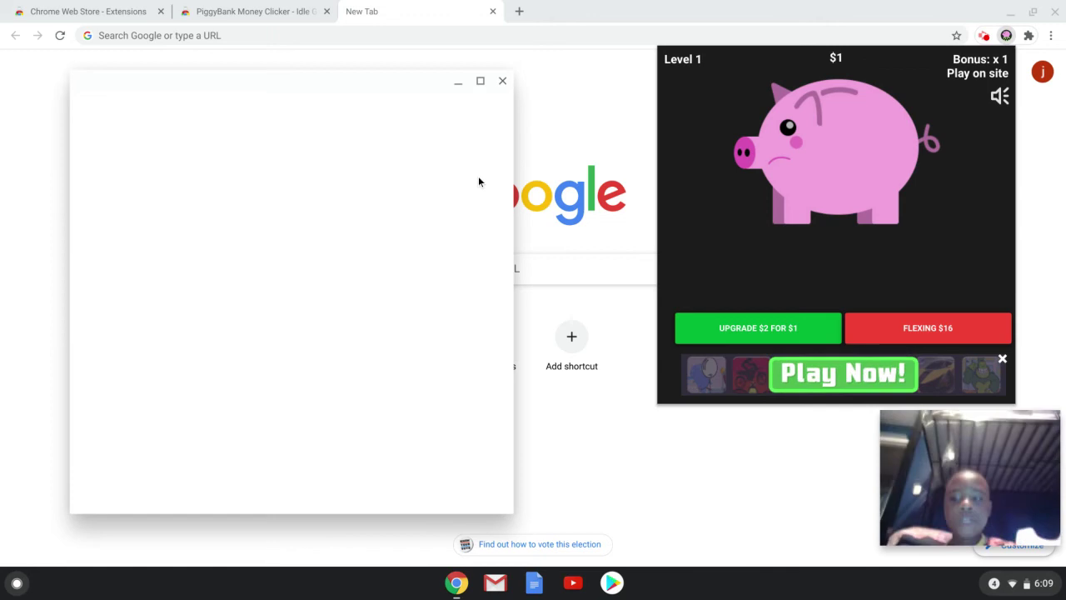